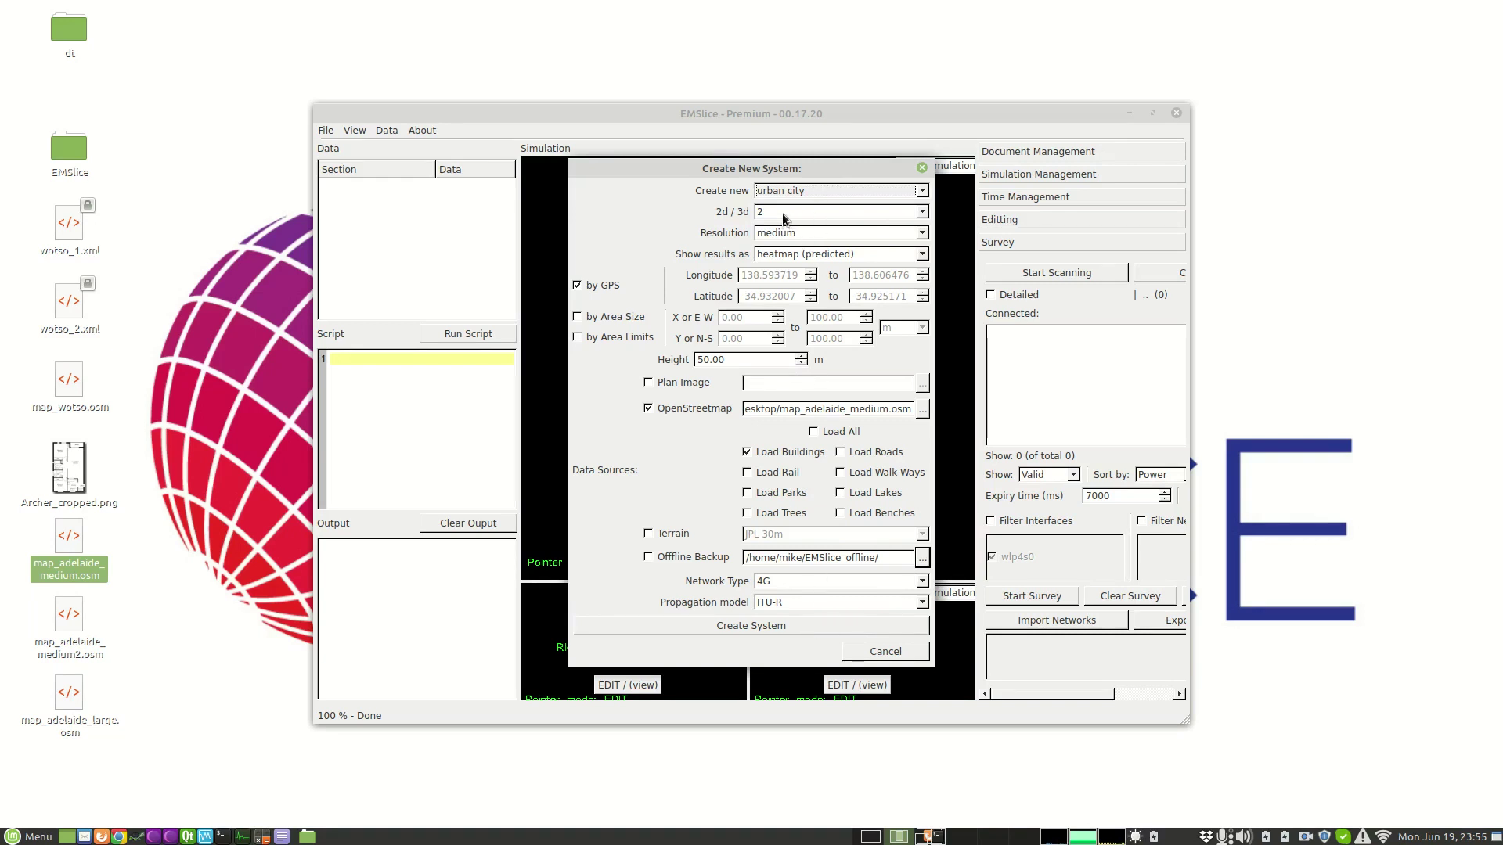
- Create the urban city system with medium resolution, predicted heatmap results, OpenStreetmap buildings and the wifi - 802.11 a/b/g/n/ac network type
click(800, 235)
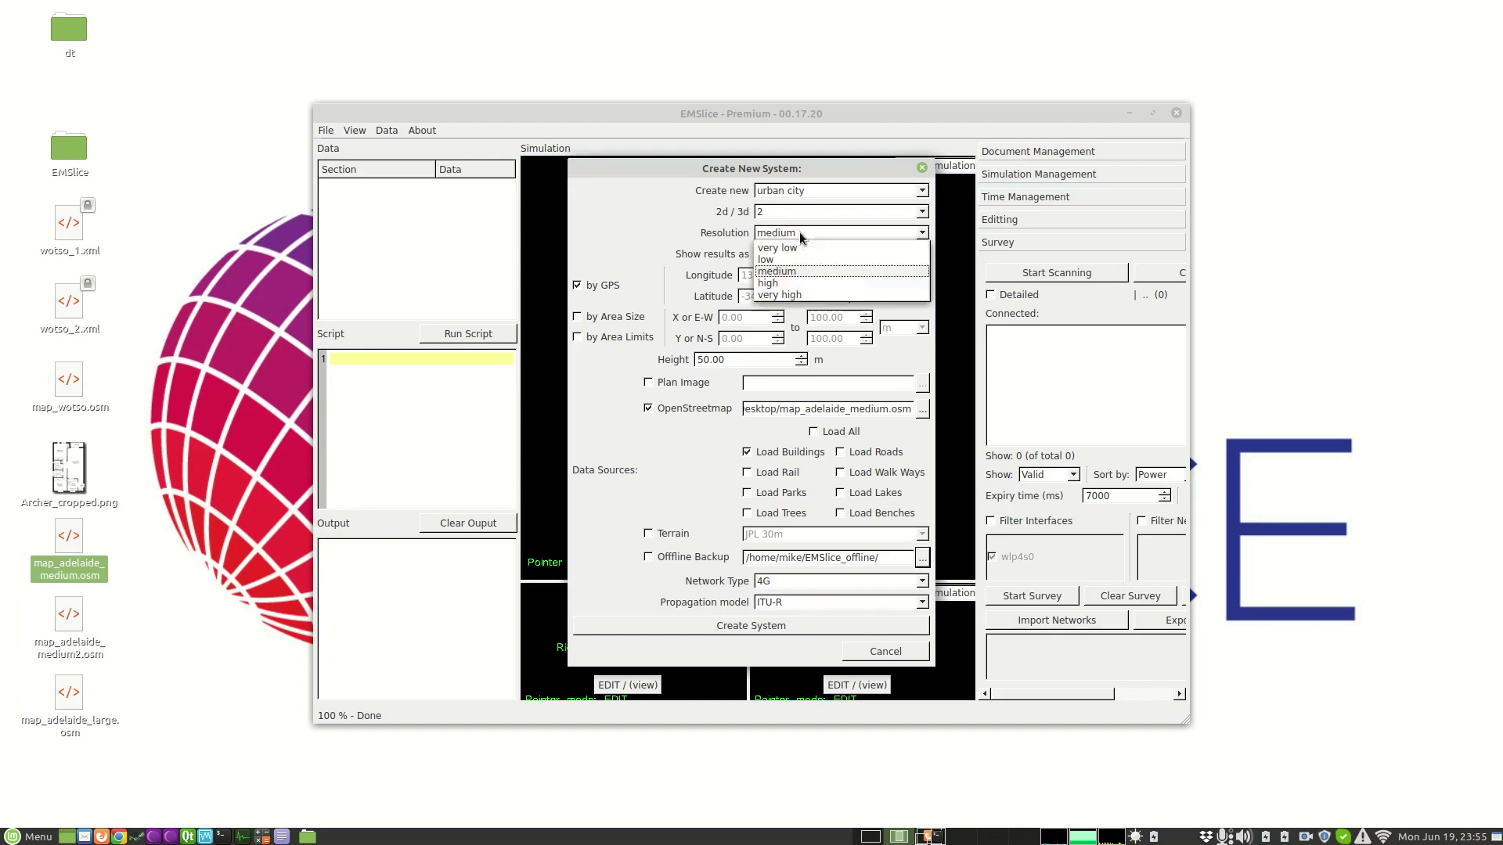
click(798, 259)
click(798, 255)
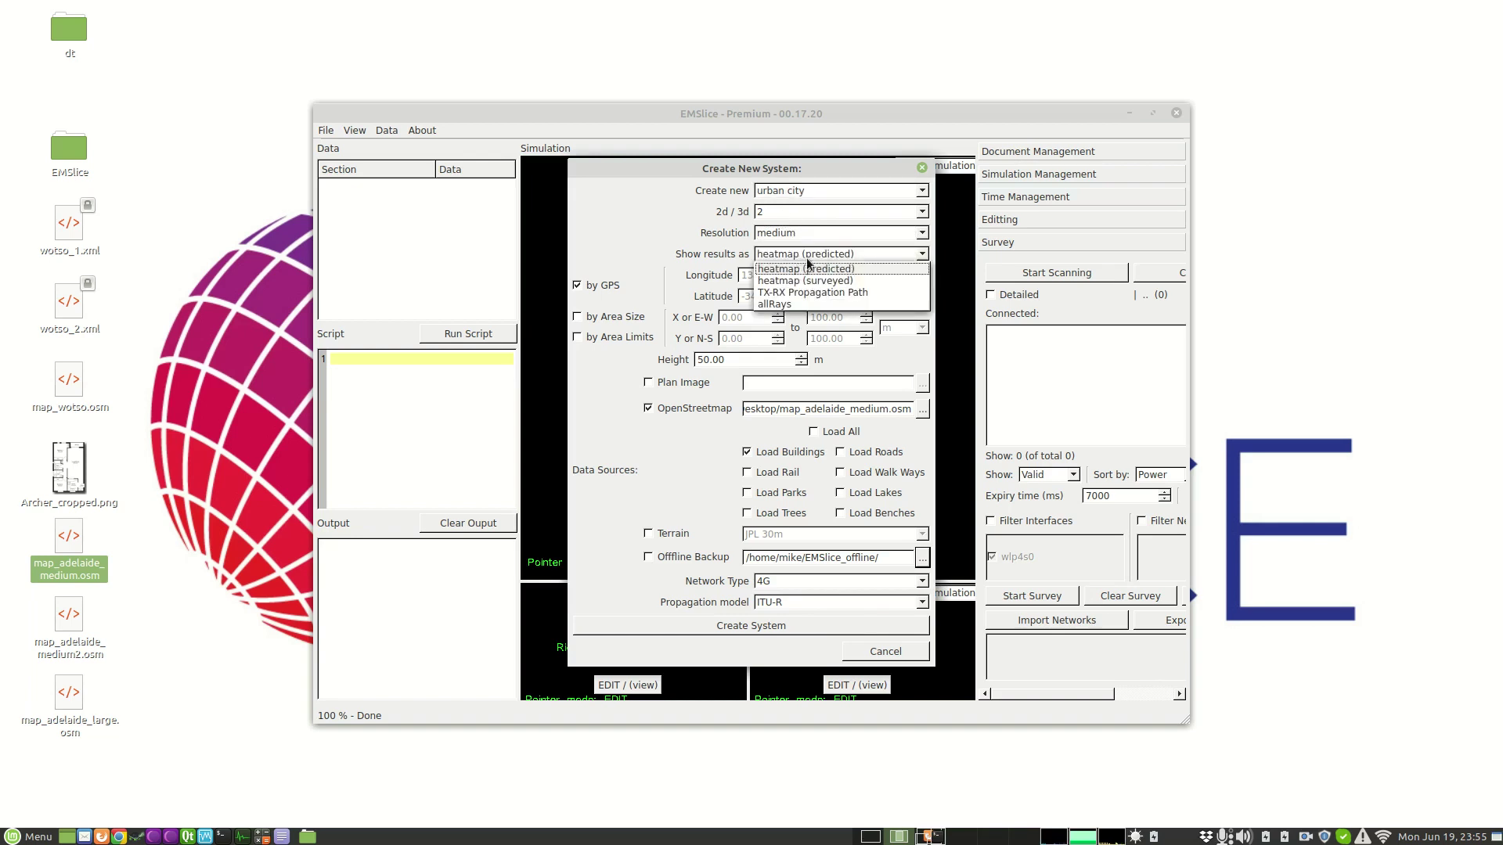
click(699, 256)
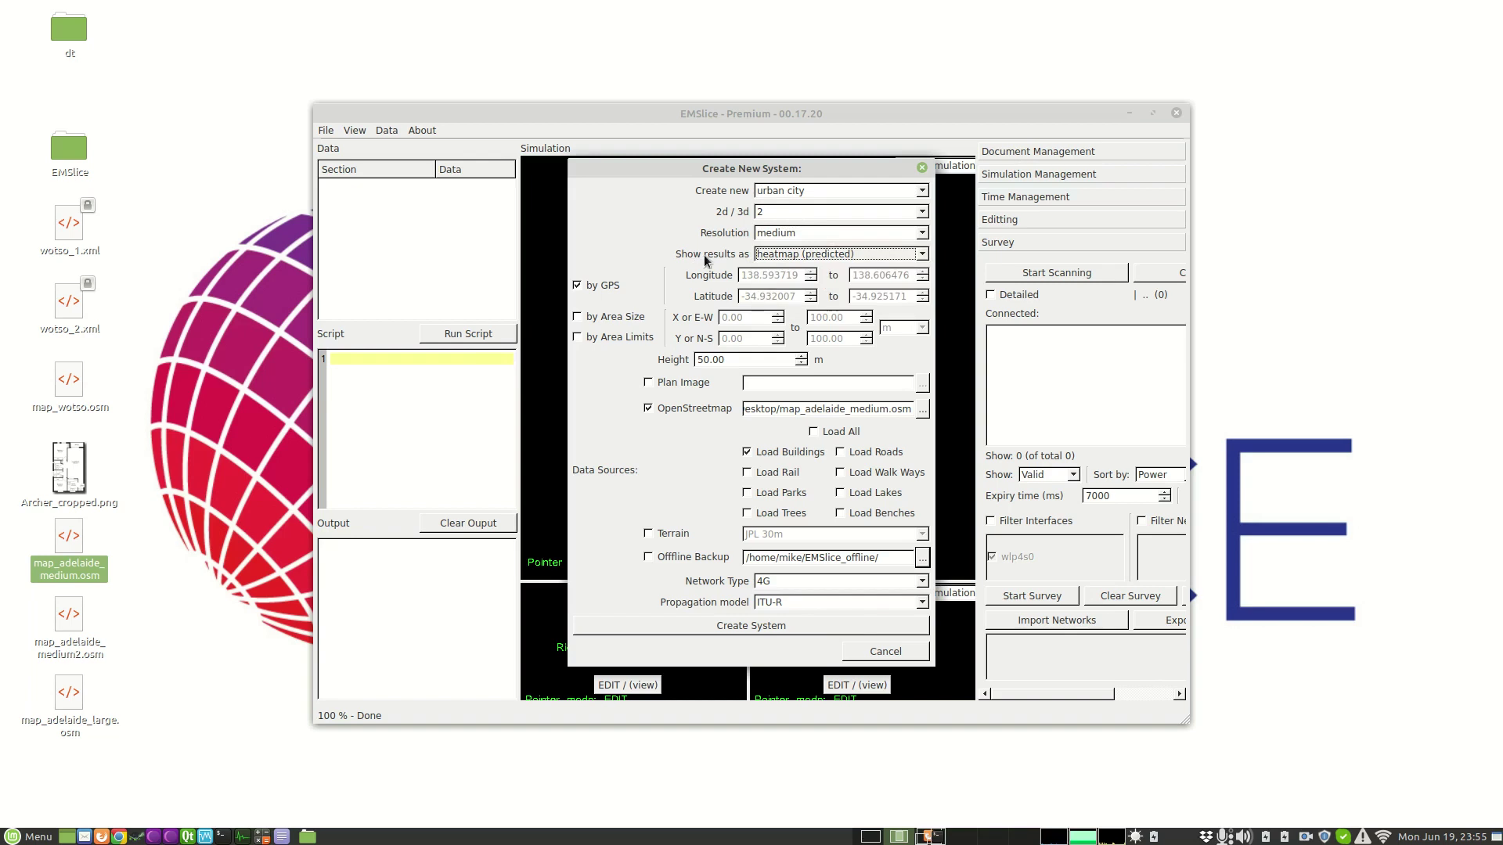
click(751, 452)
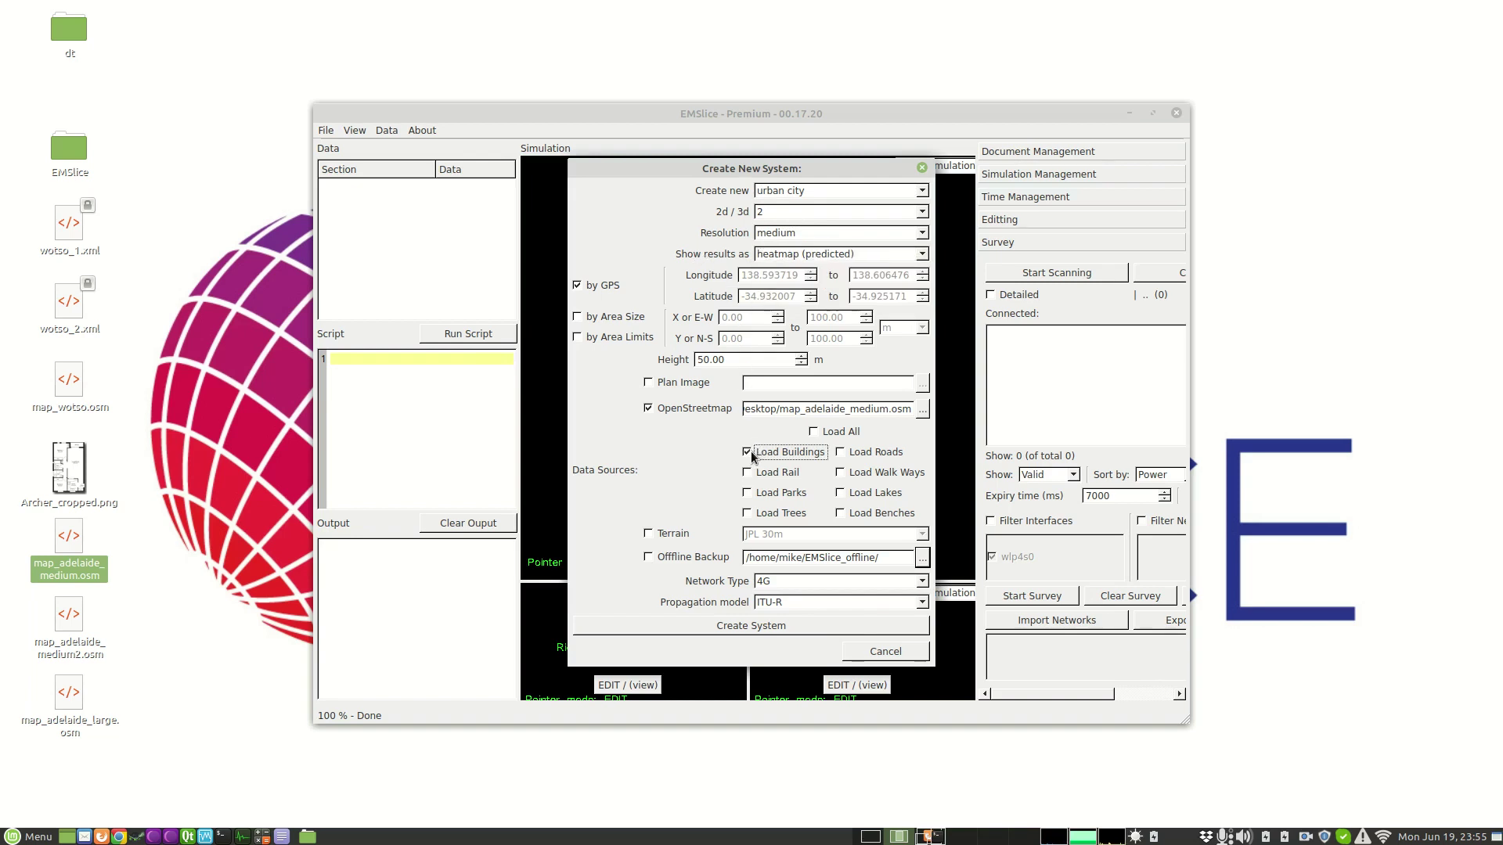
click(782, 583)
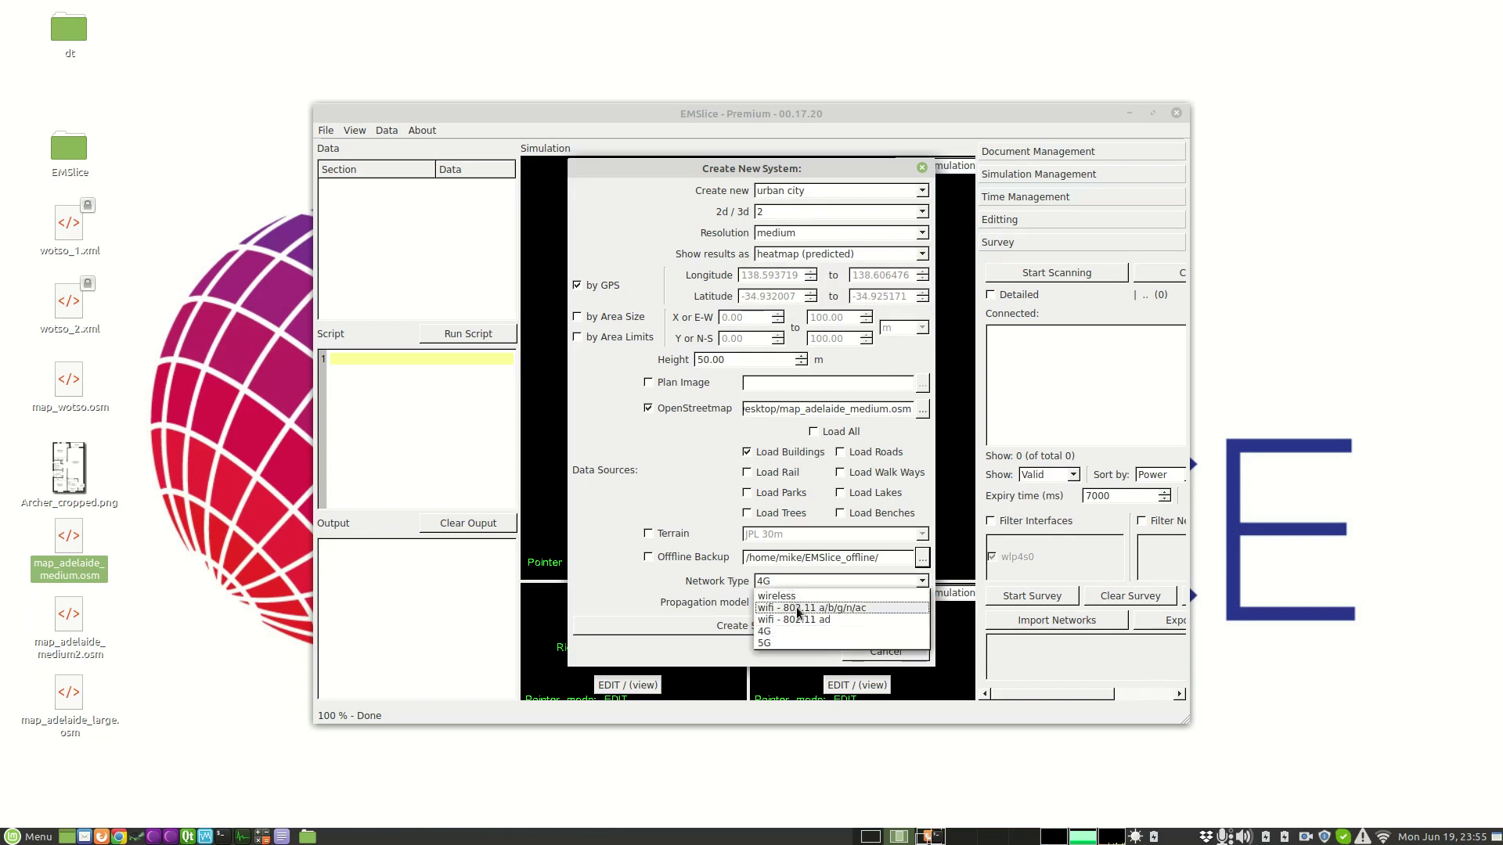
click(777, 614)
click(750, 626)
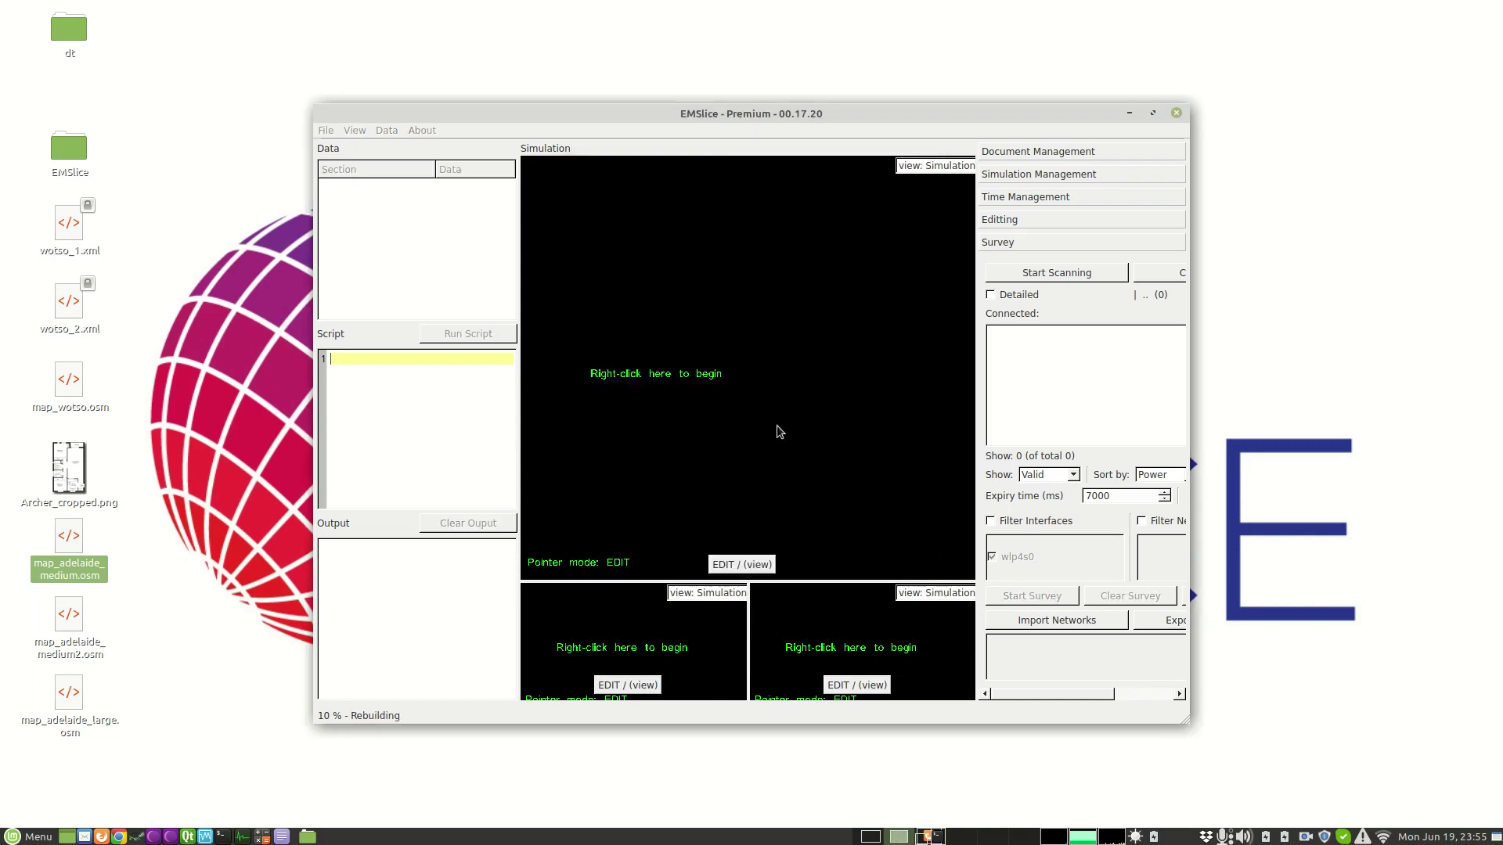
- Maximize the window and add two 5 GHz wifi transmitters in the city streets at about (148, -8) and (-292, -76)
double_click(815, 115)
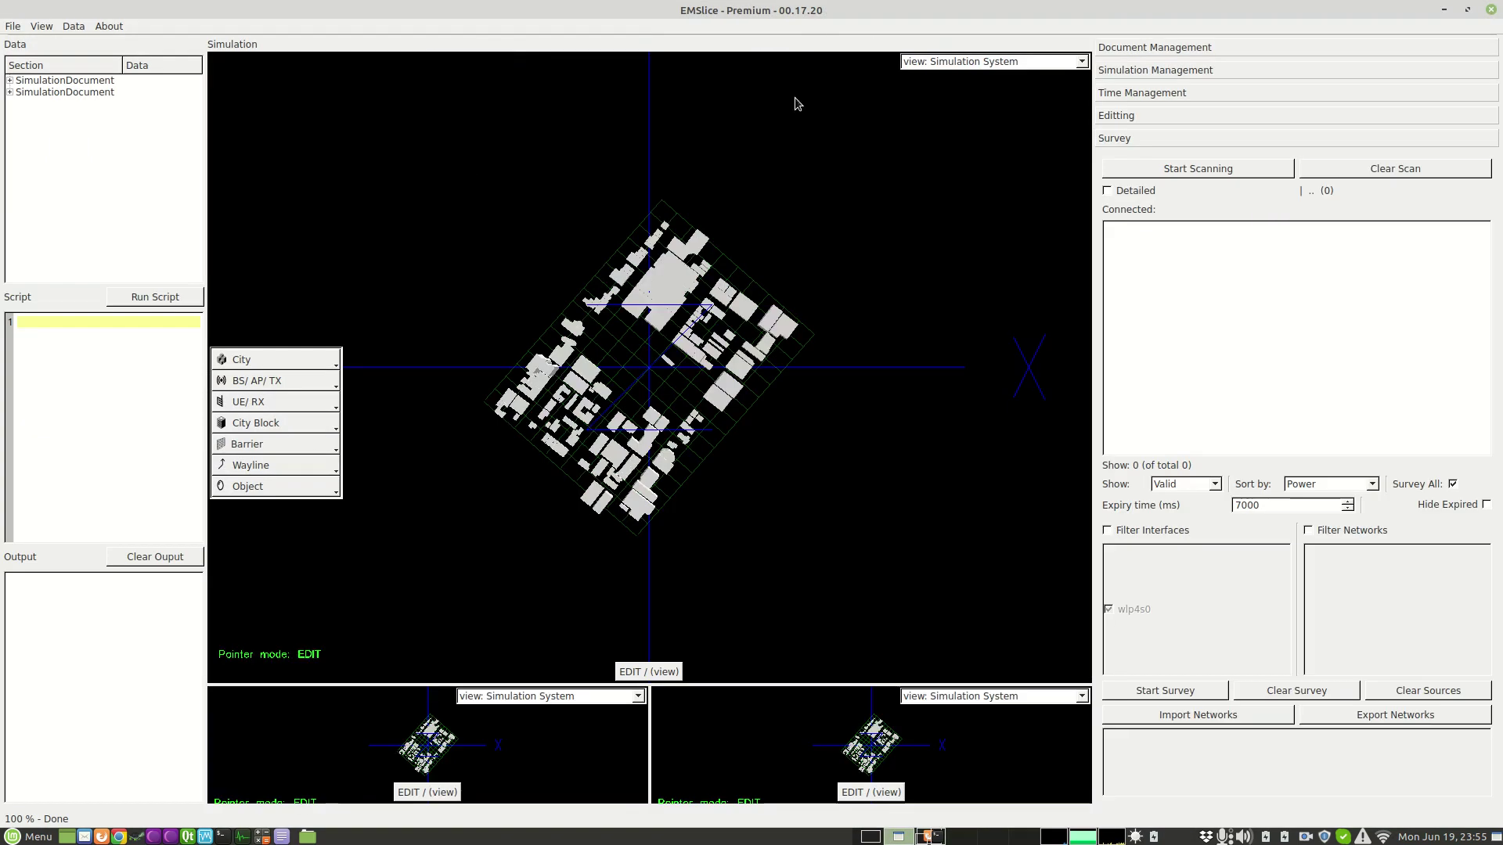
click(649, 672)
drag(693, 467, 578, 438)
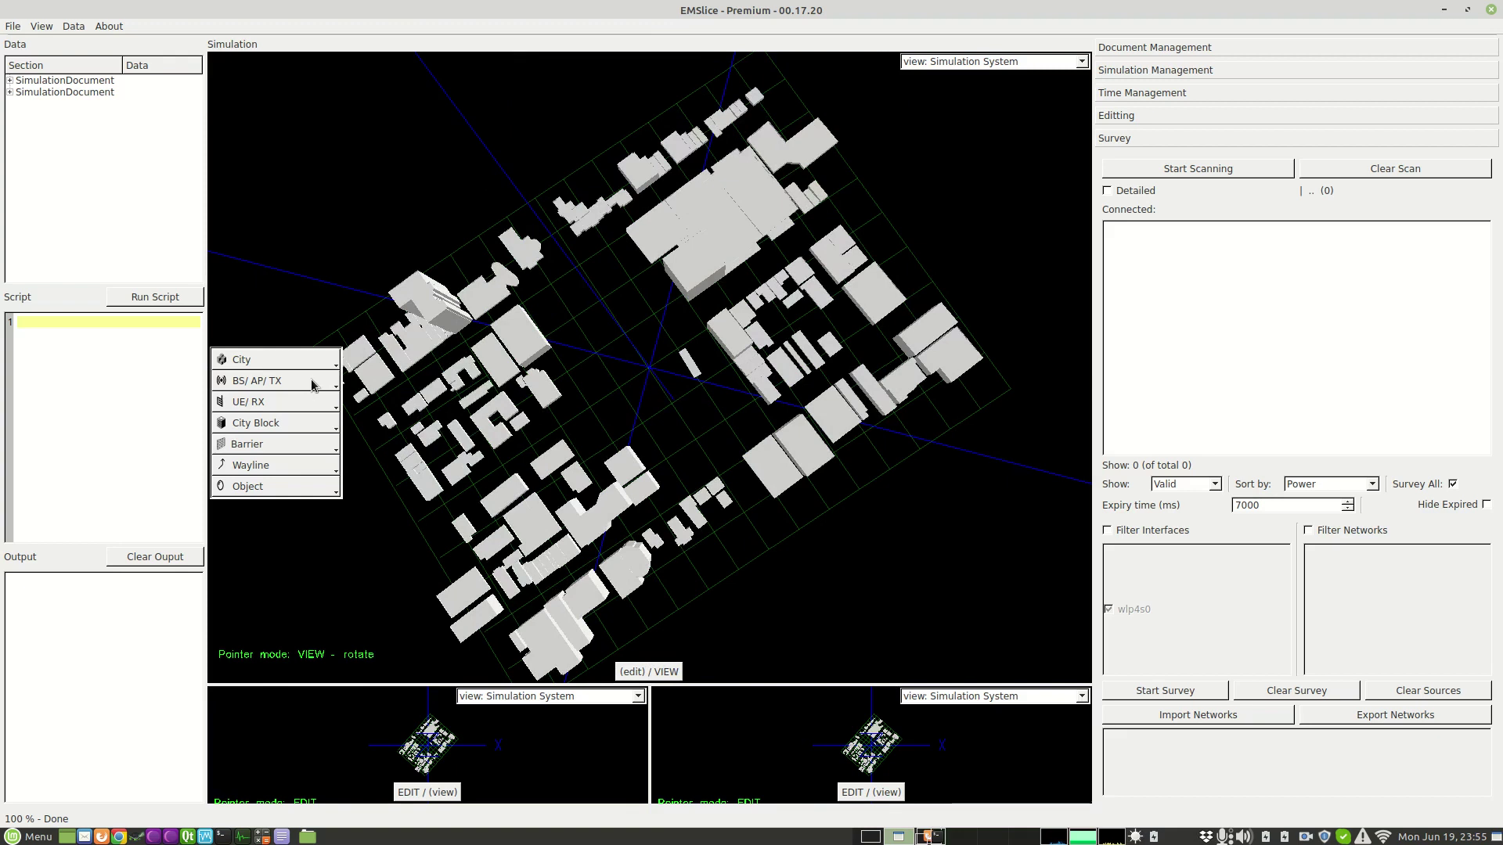
click(260, 383)
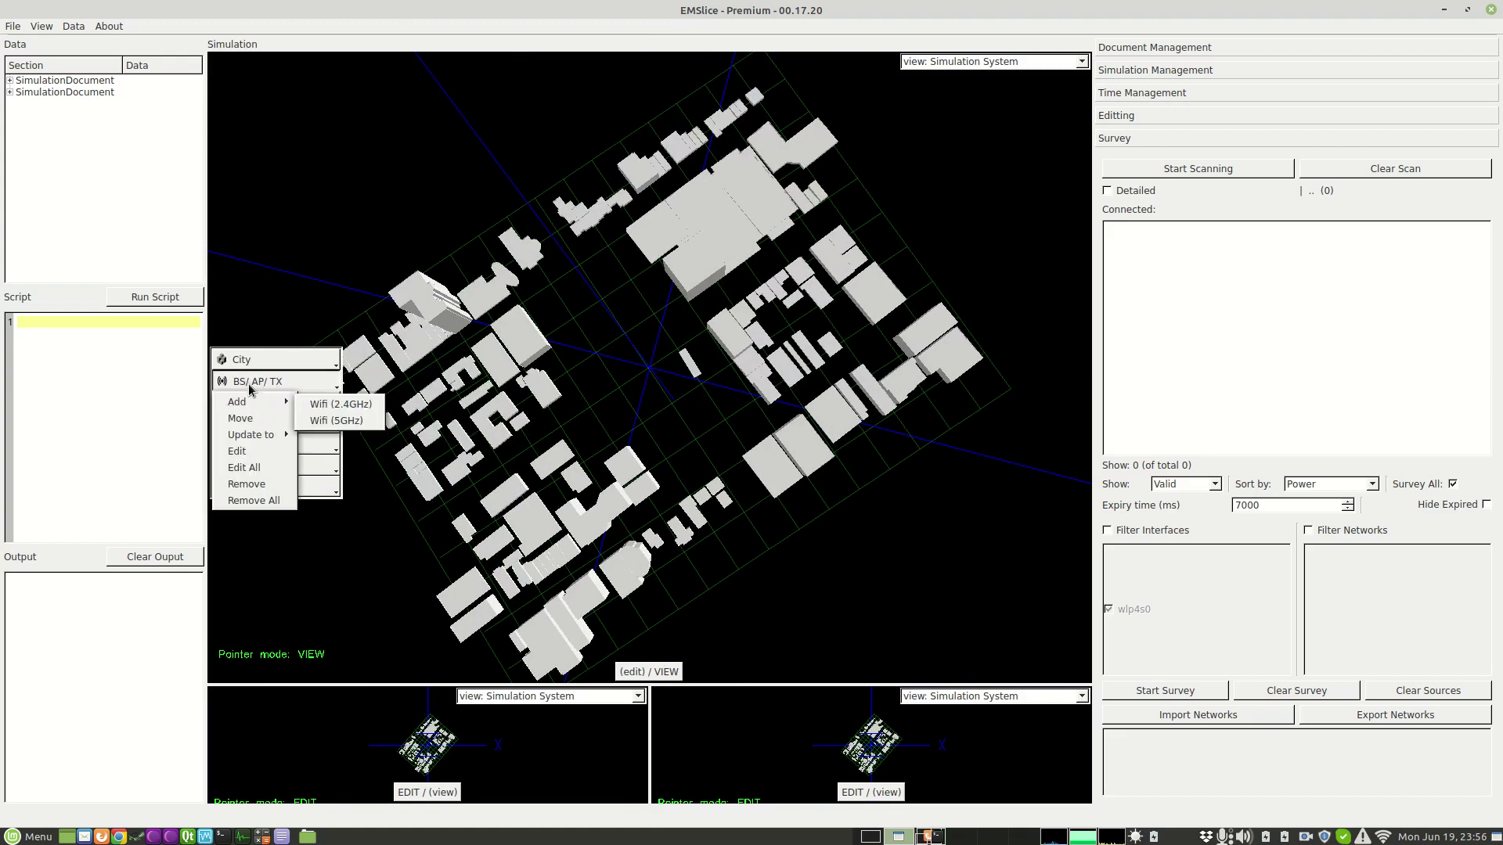
click(344, 422)
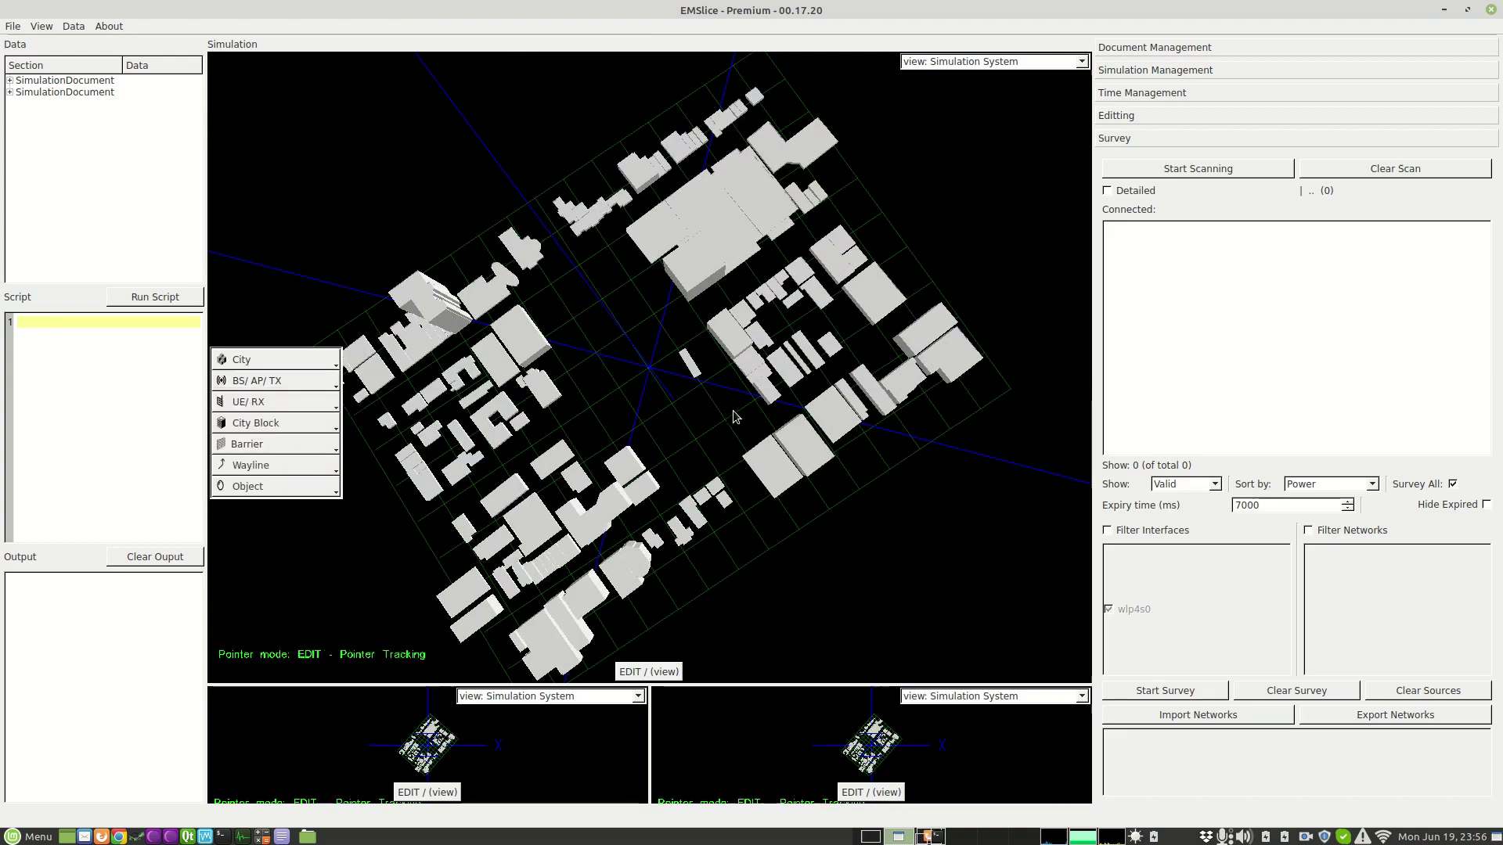
click(759, 408)
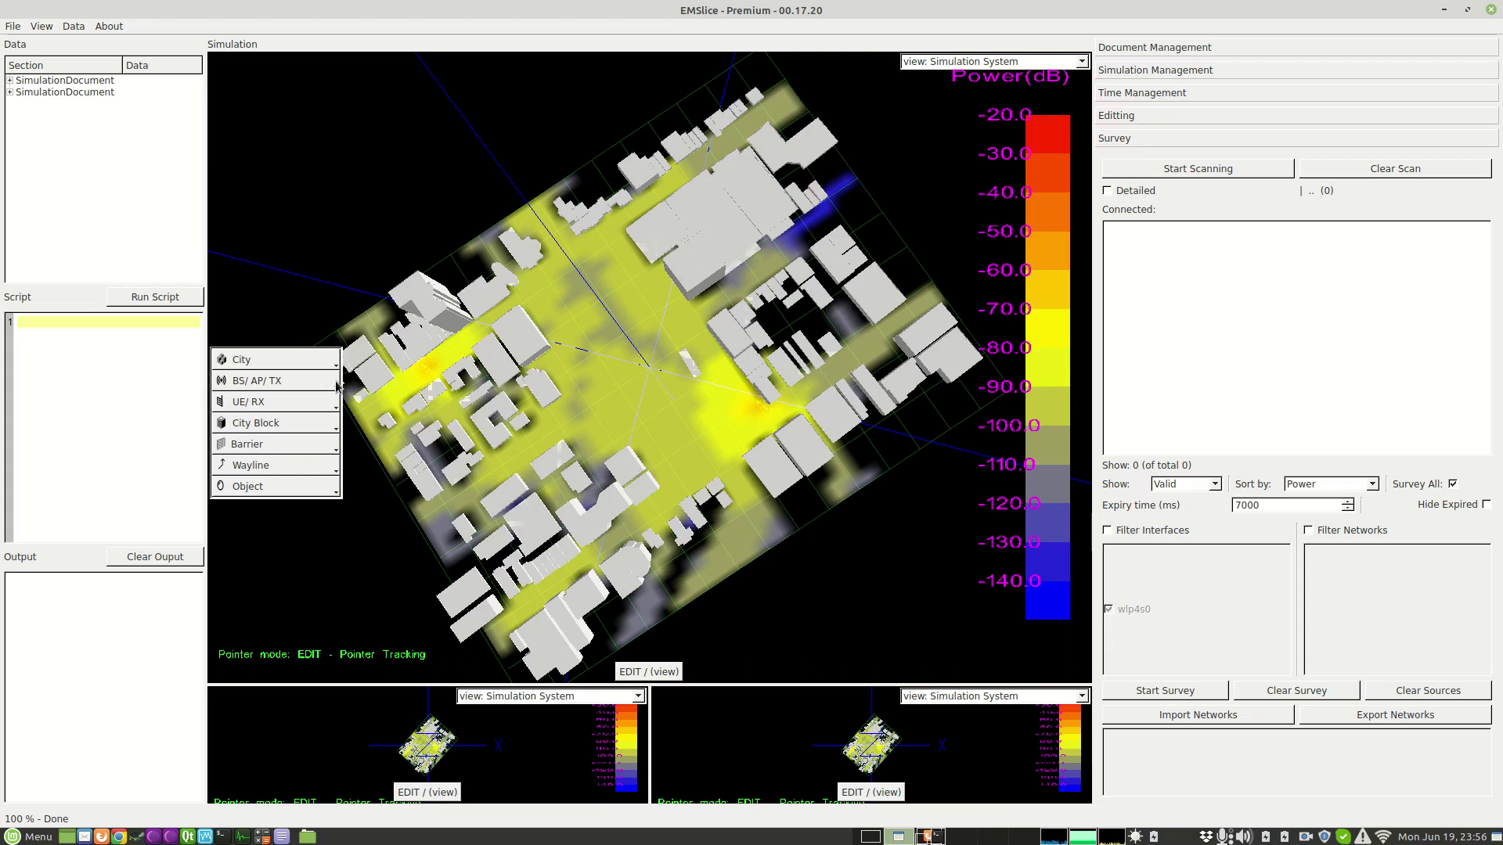
- Open all transmitters for editing in an enlarged list and set the band of tx0 and tx1 to 2.4 GHz WiFi
click(290, 383)
click(260, 470)
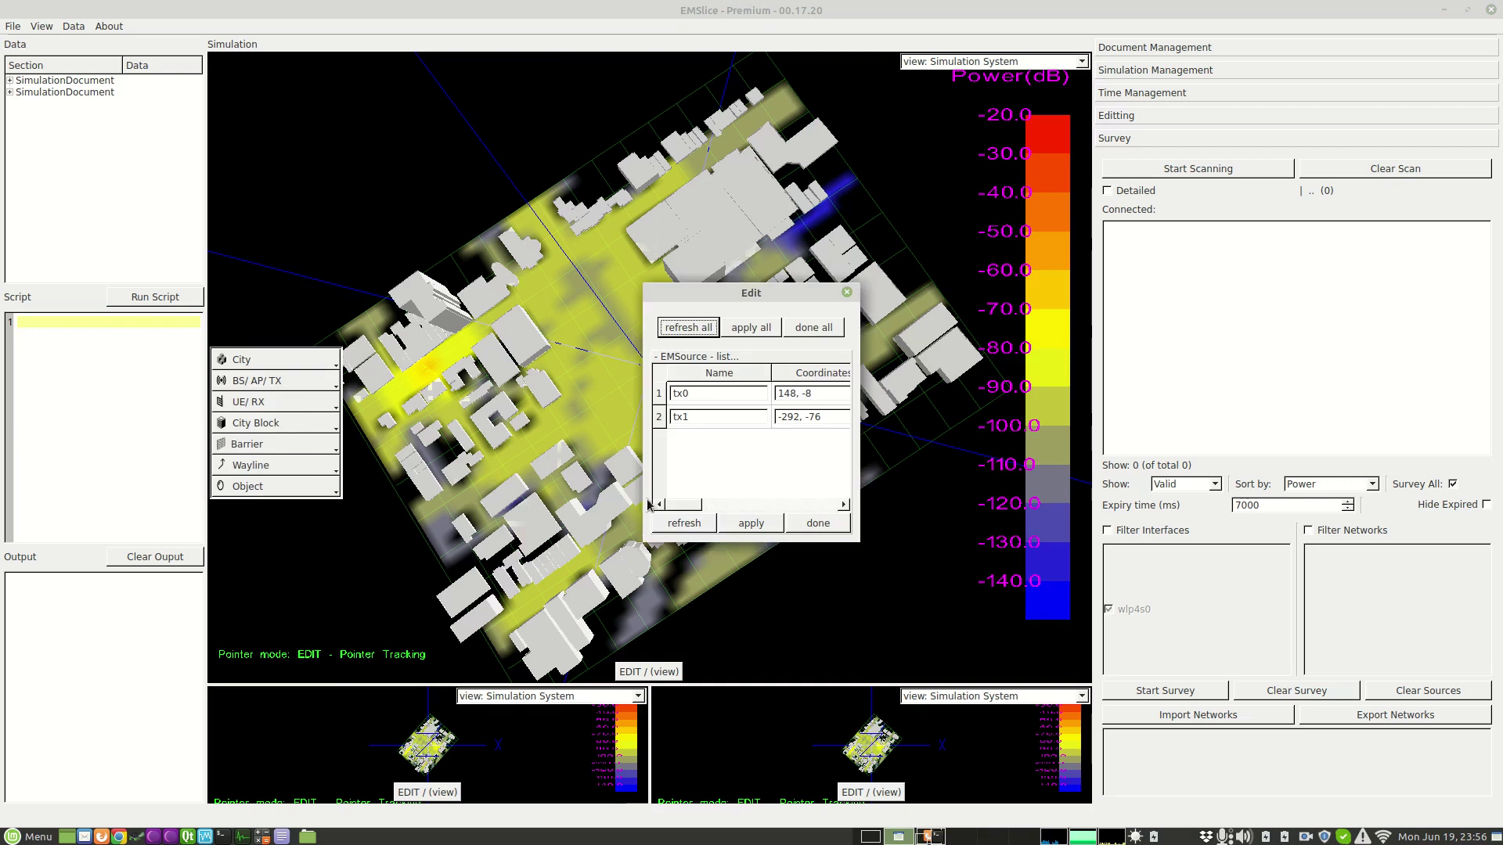
drag(859, 541, 1264, 656)
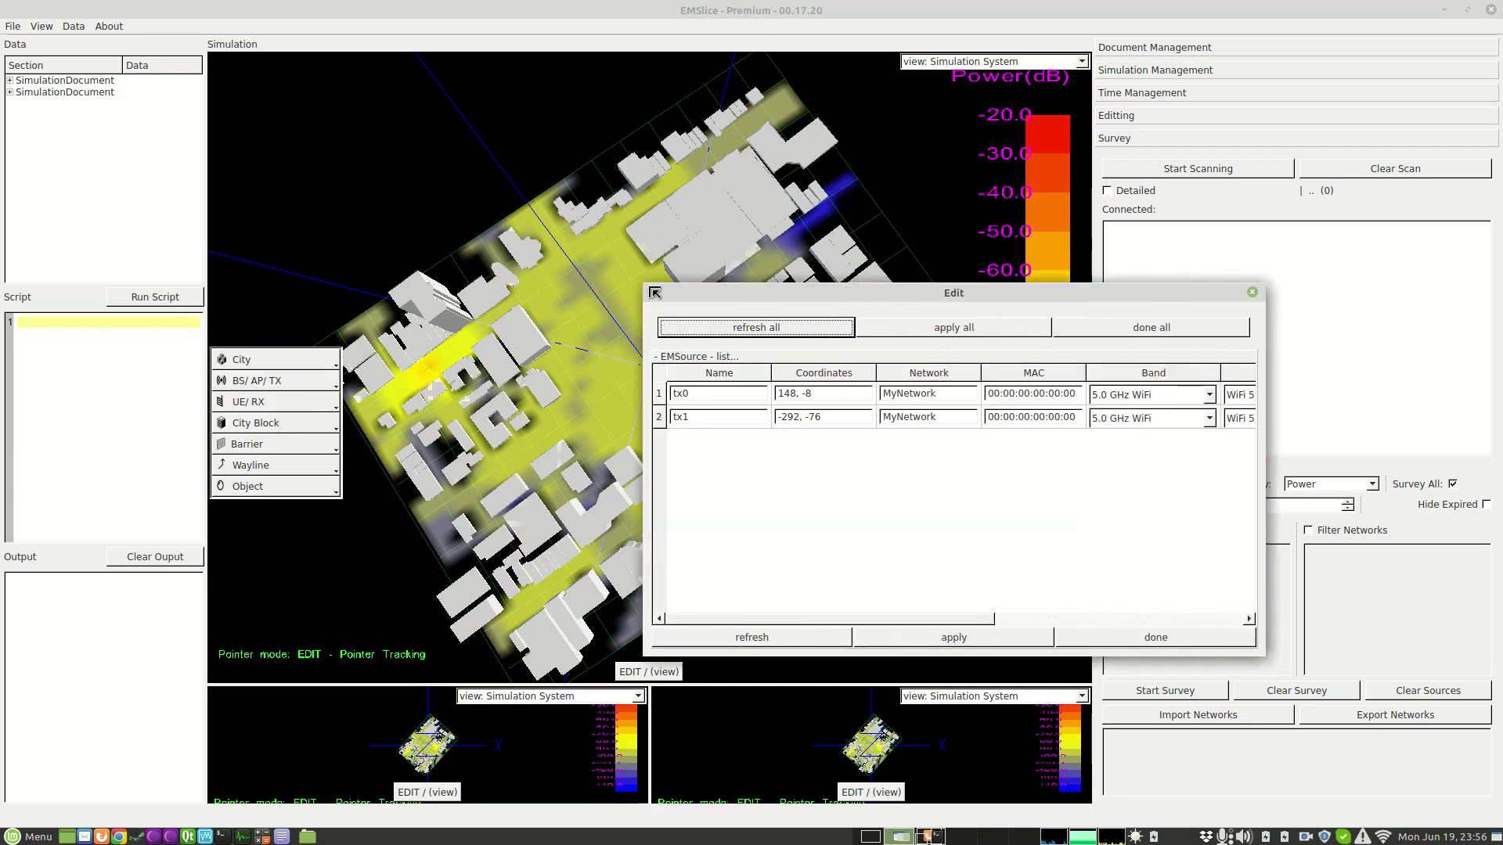
drag(644, 284, 217, 226)
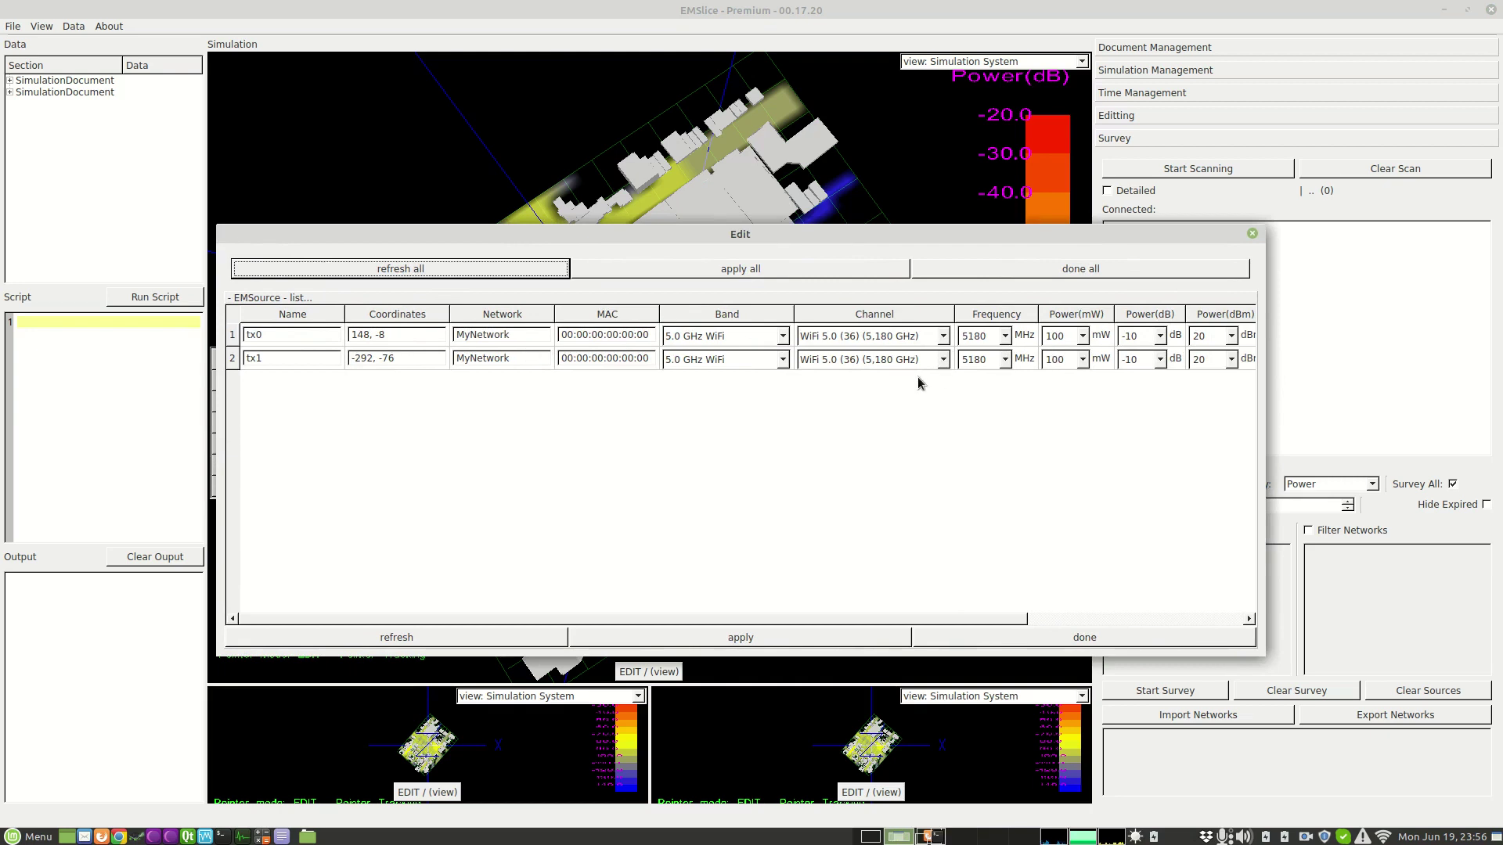
click(783, 335)
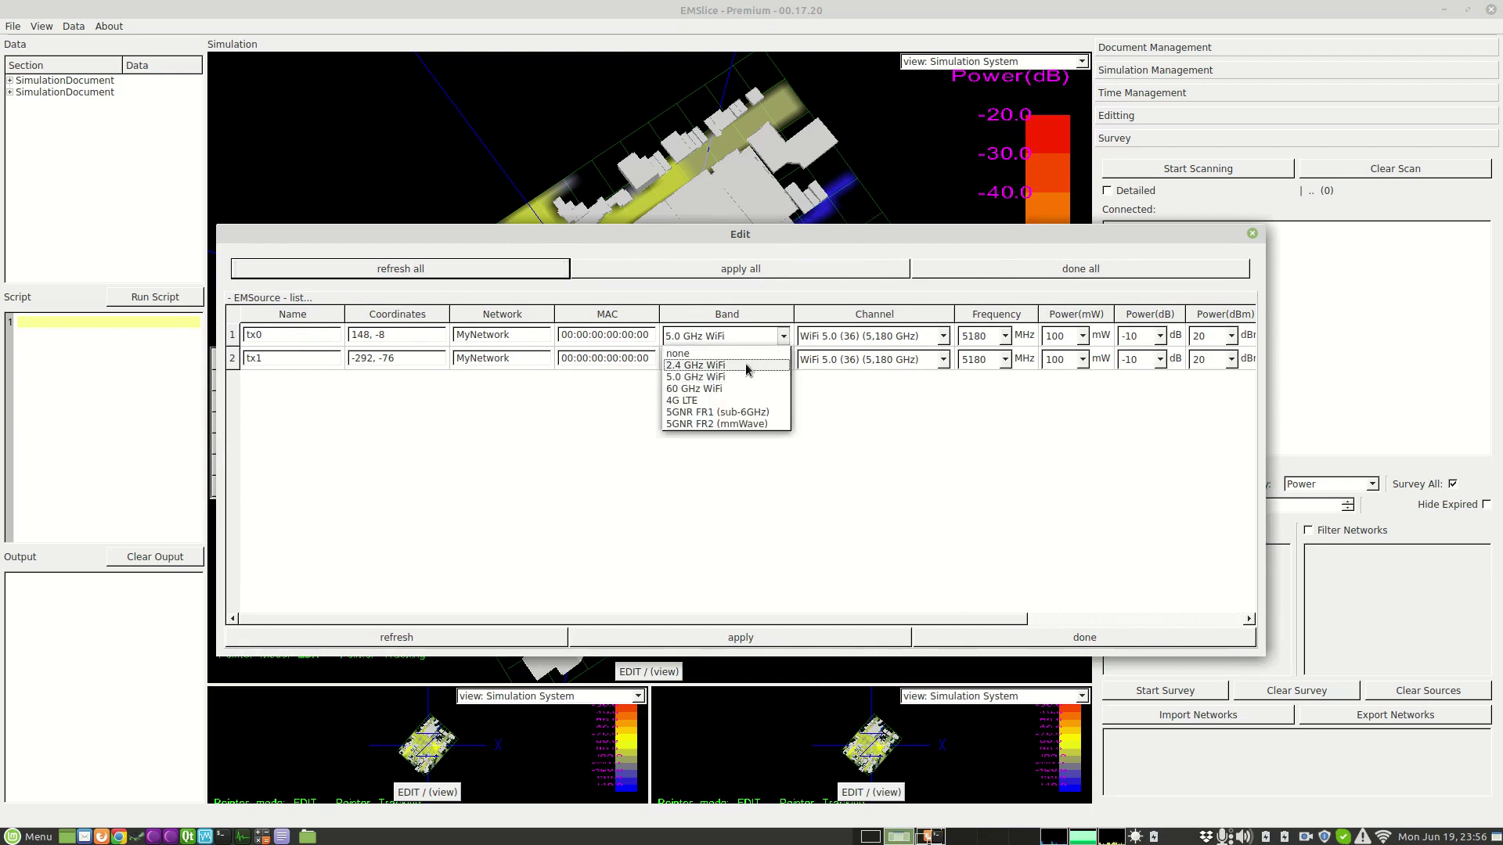
click(753, 363)
click(782, 360)
click(745, 393)
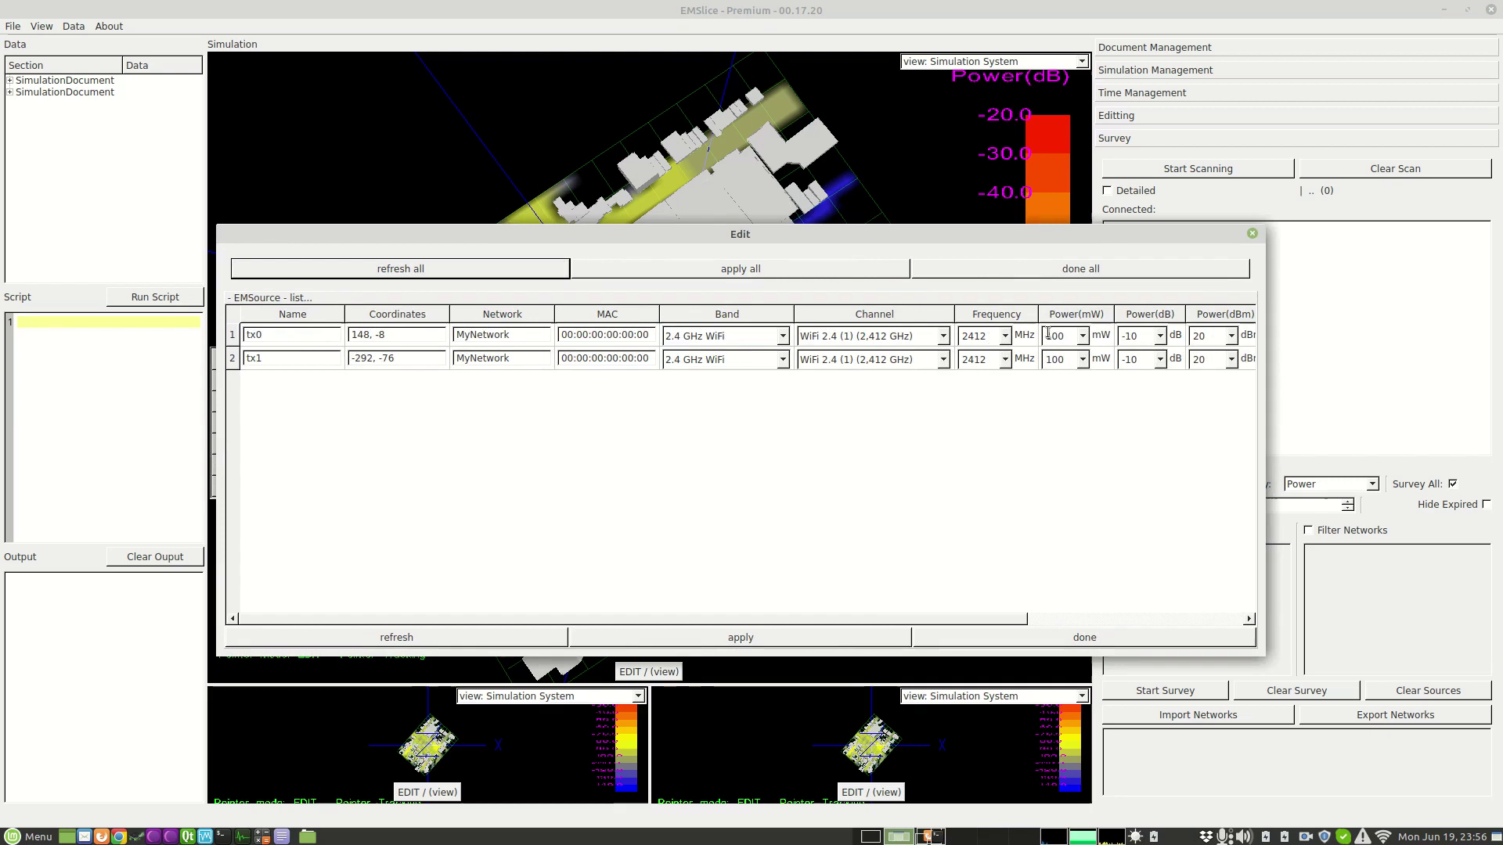
- Set the power of both transmitters to 200 mW, apply the changes and close the transmitter list
click(1083, 338)
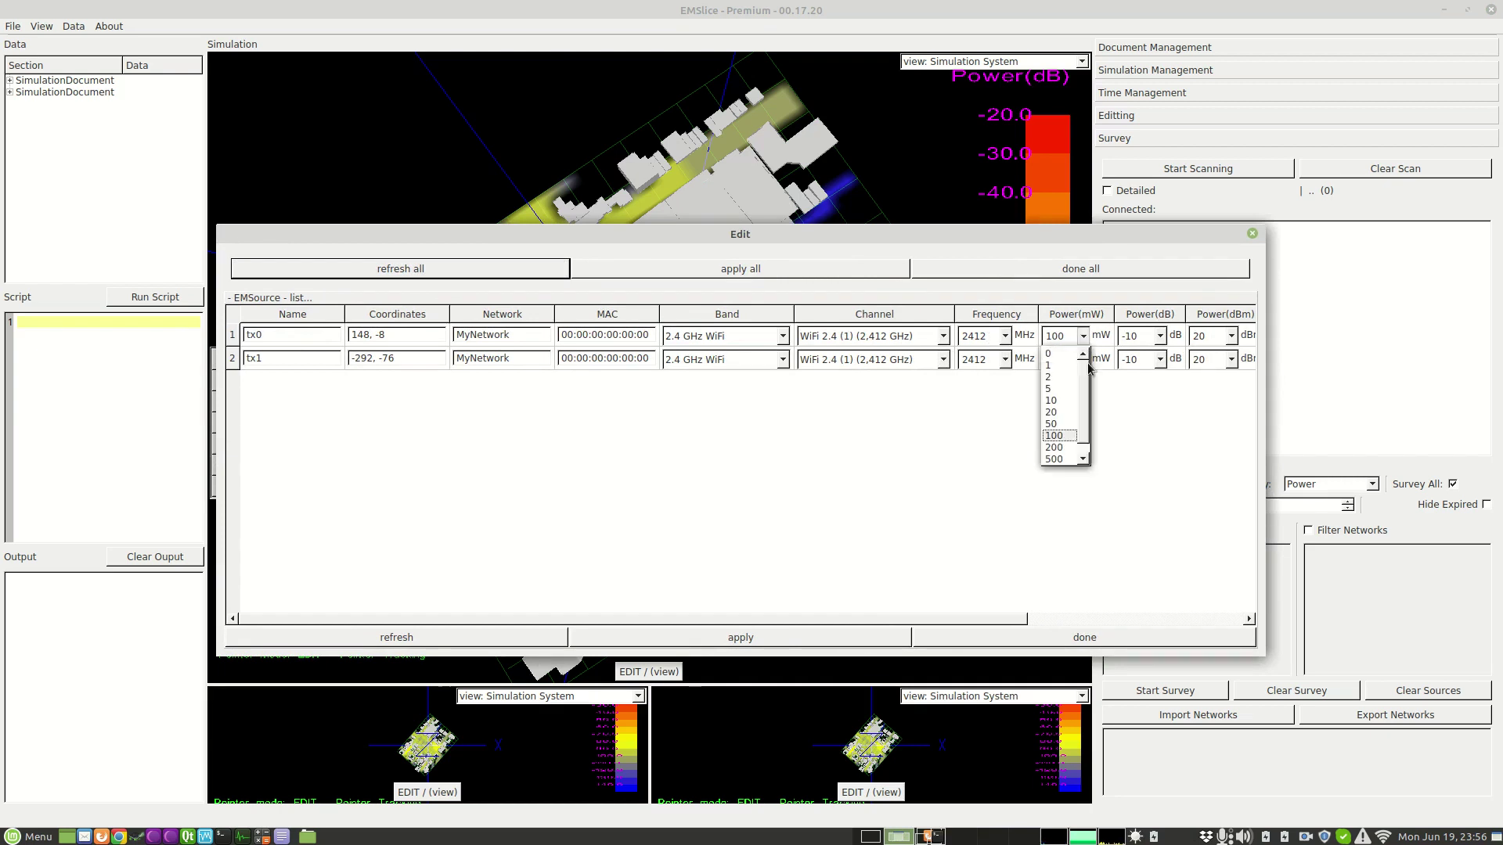
click(1072, 449)
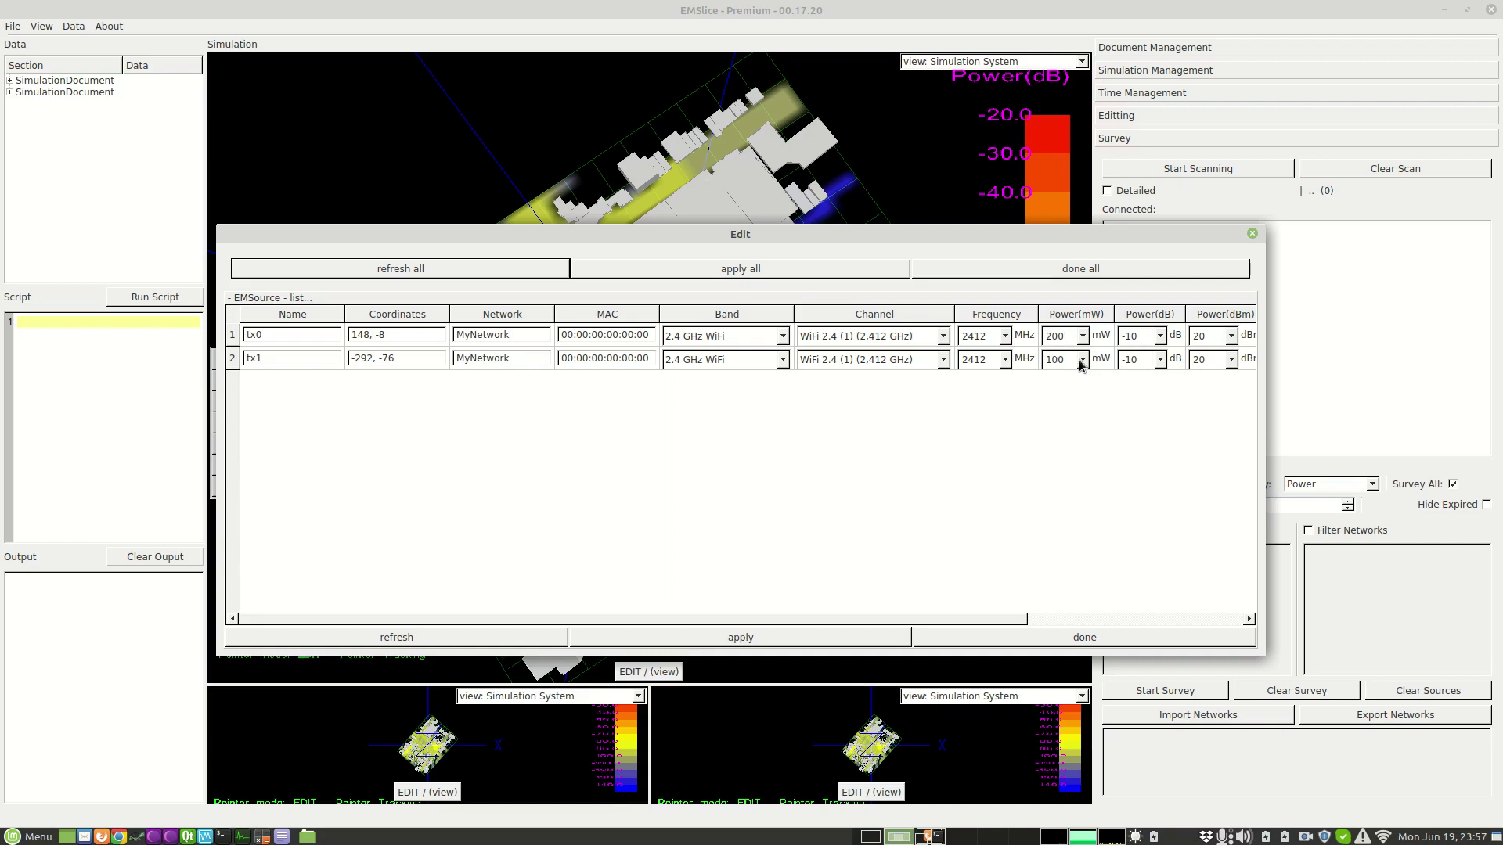
click(1082, 359)
click(1061, 471)
click(878, 636)
click(1251, 233)
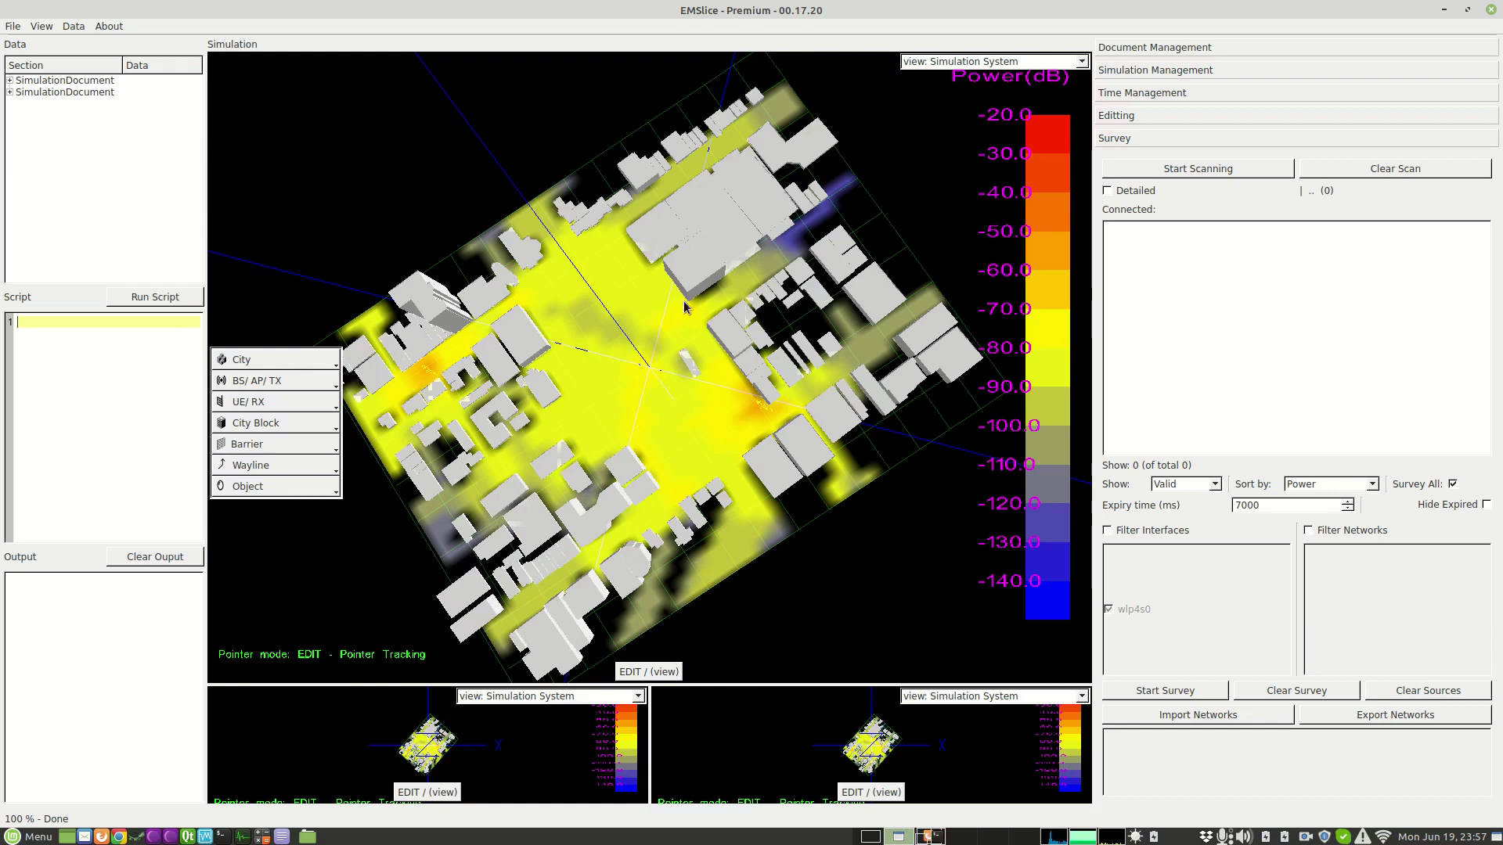
- Open the city's settings with the propagation section expanded and set the resolution to high
click(283, 368)
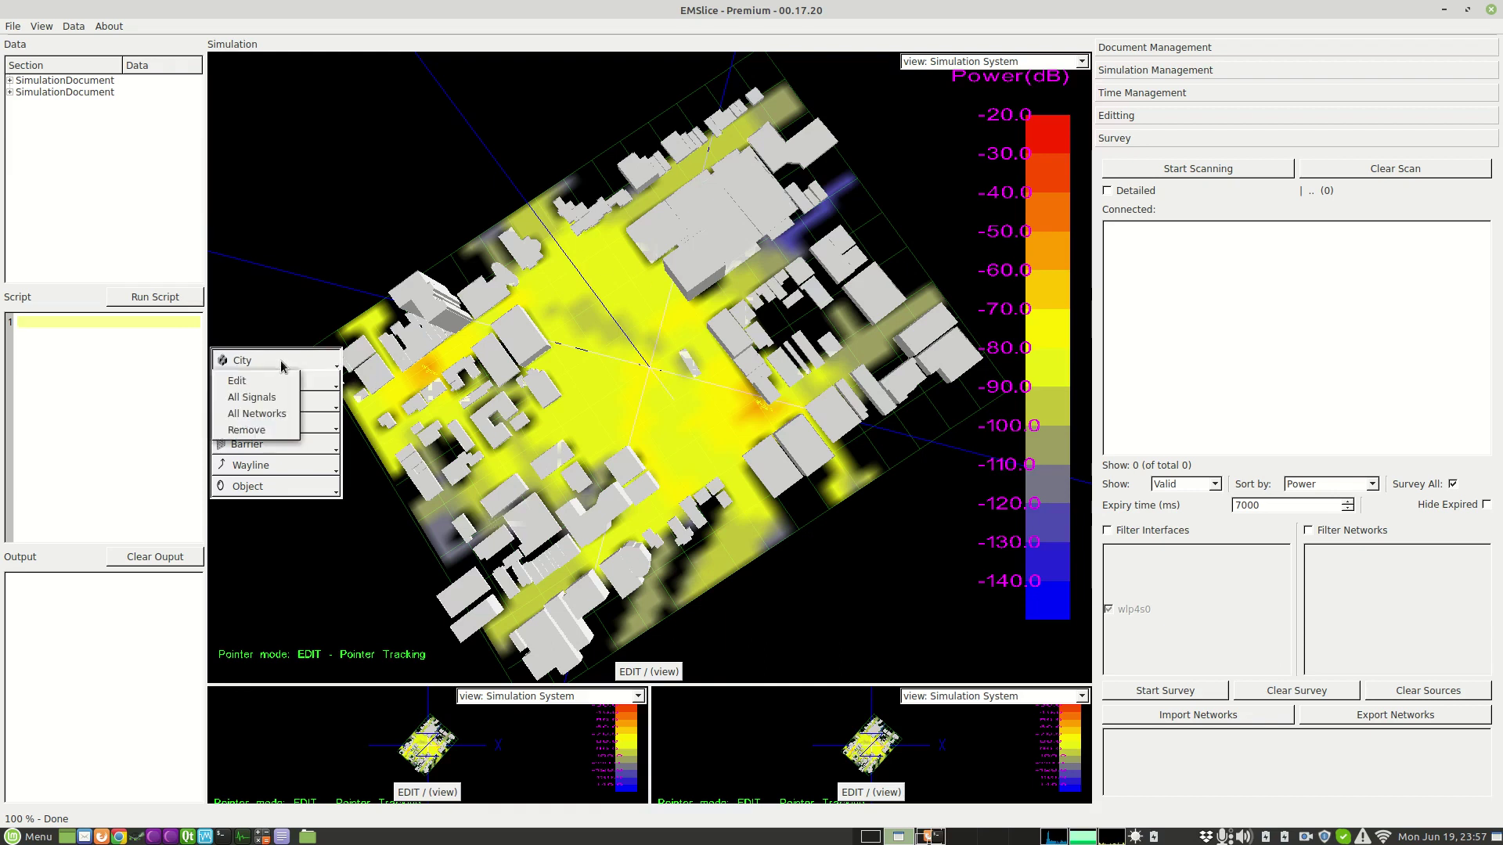
click(267, 382)
drag(861, 546, 1236, 671)
click(656, 418)
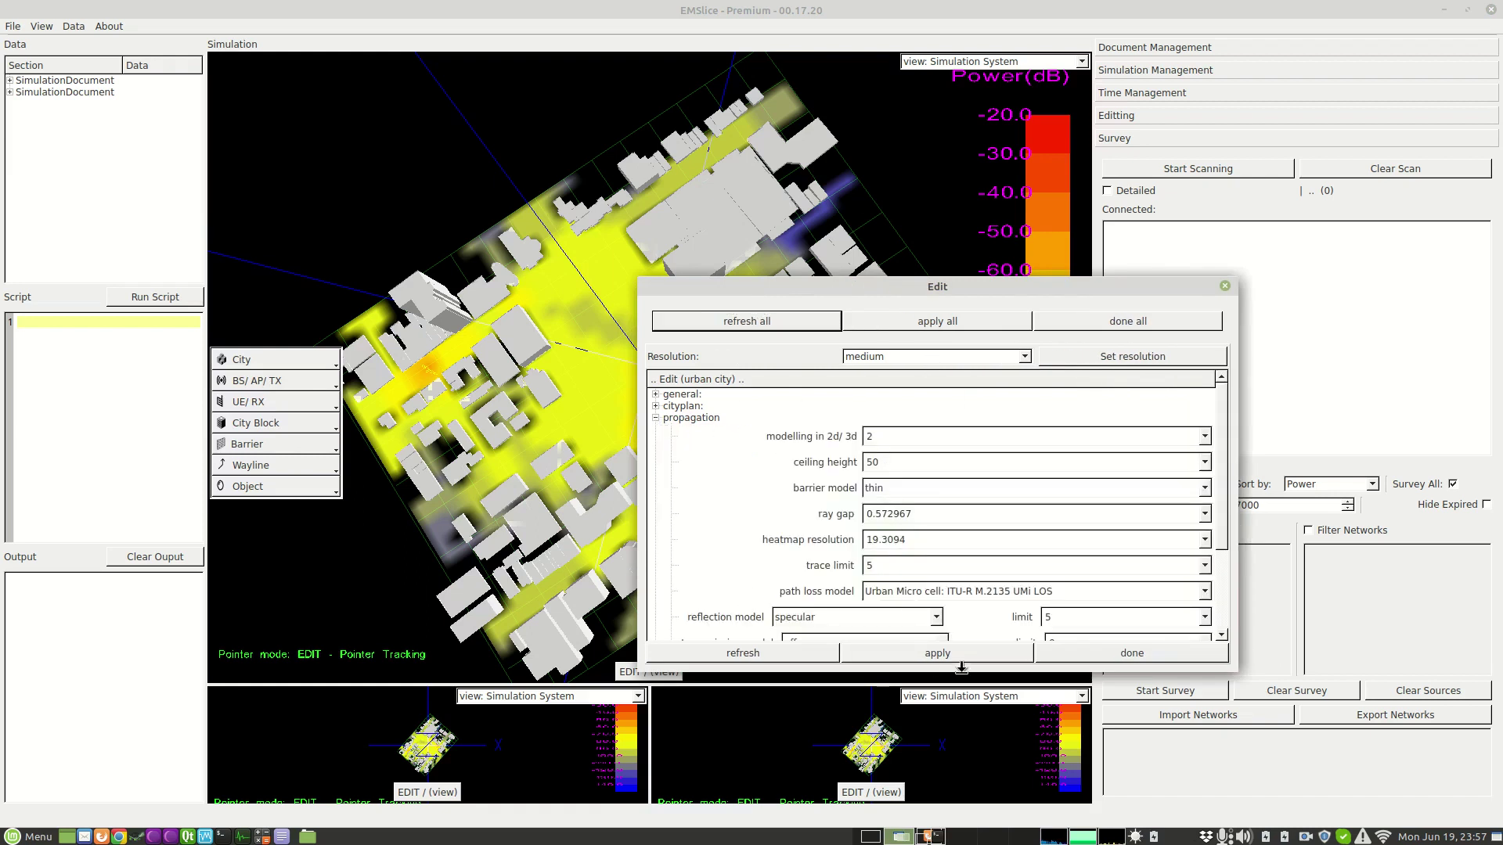
drag(960, 666, 963, 730)
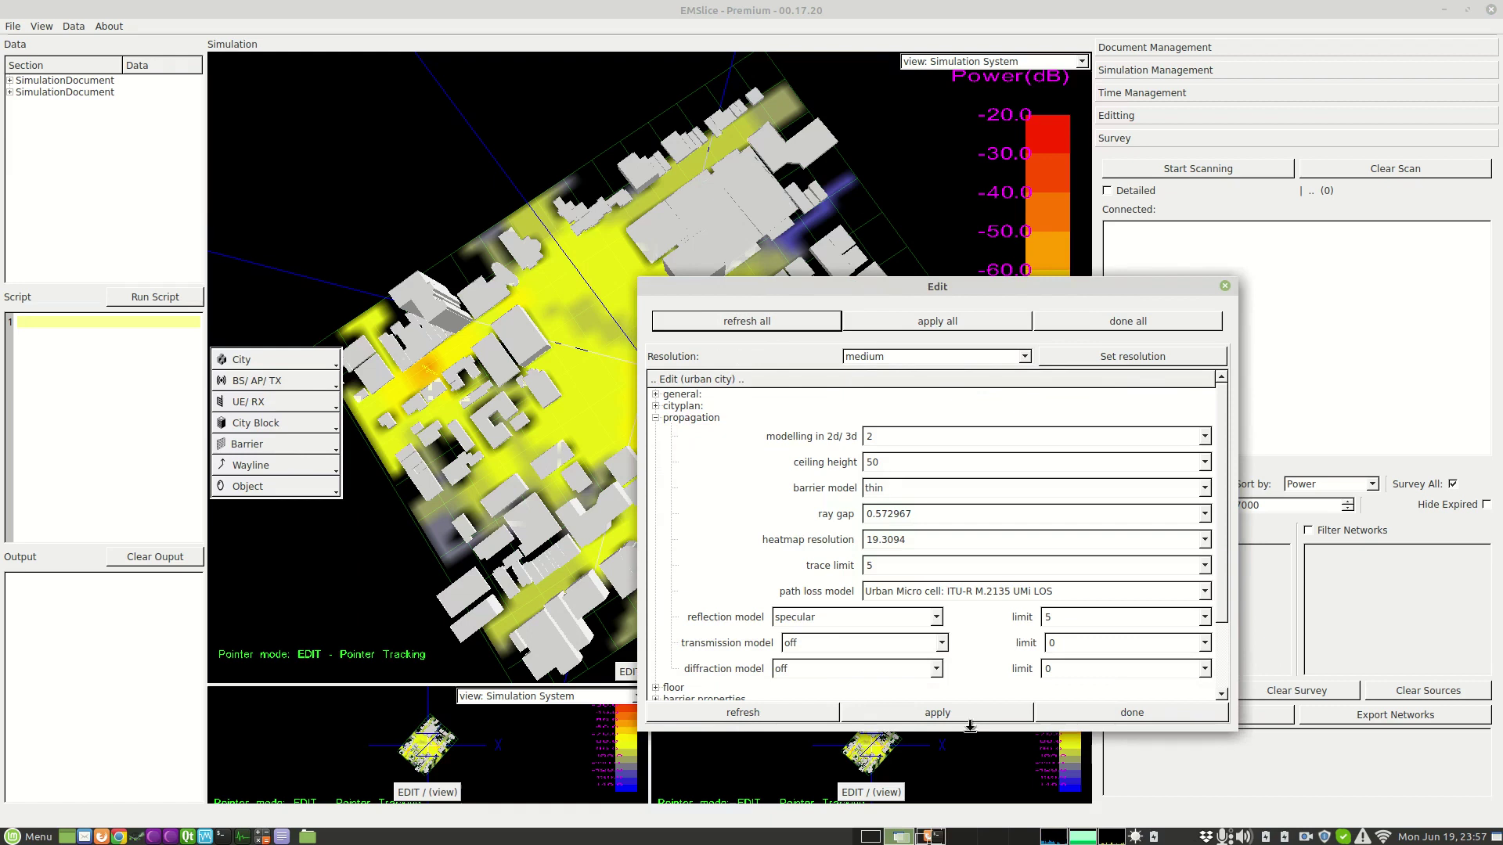
click(860, 360)
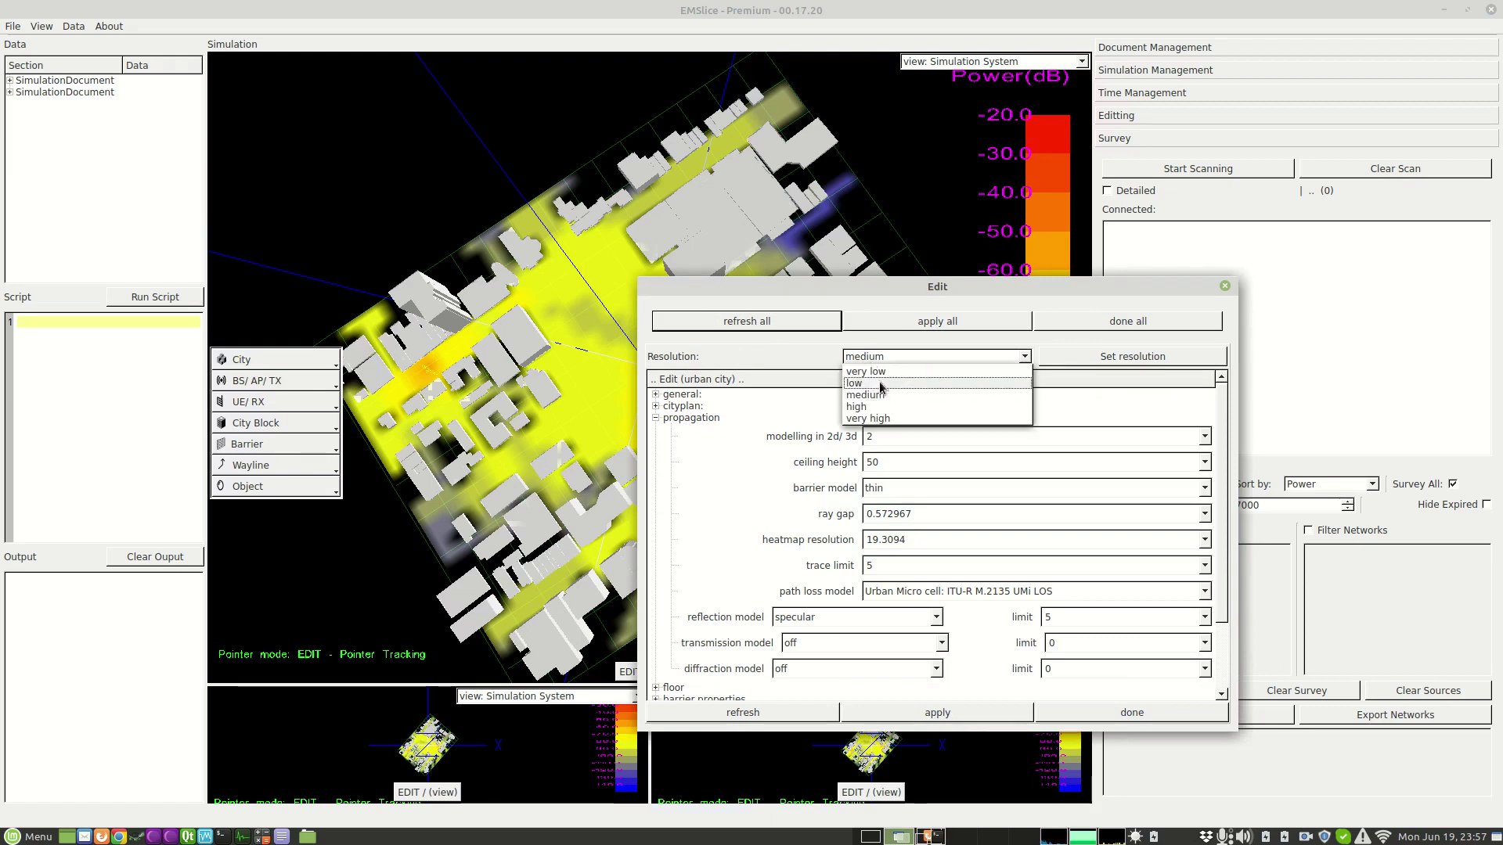
click(885, 407)
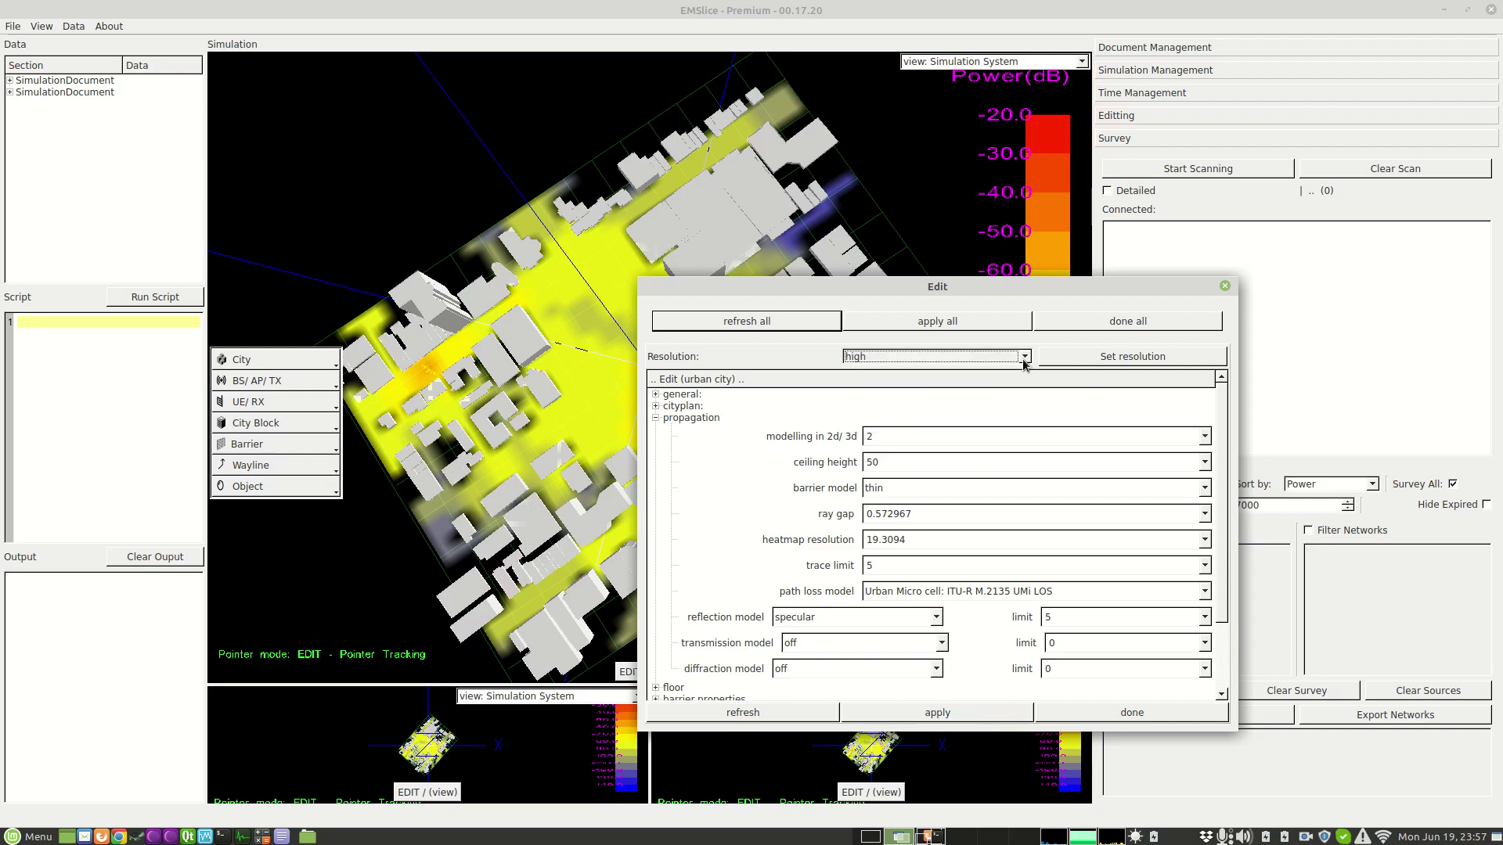
click(1070, 359)
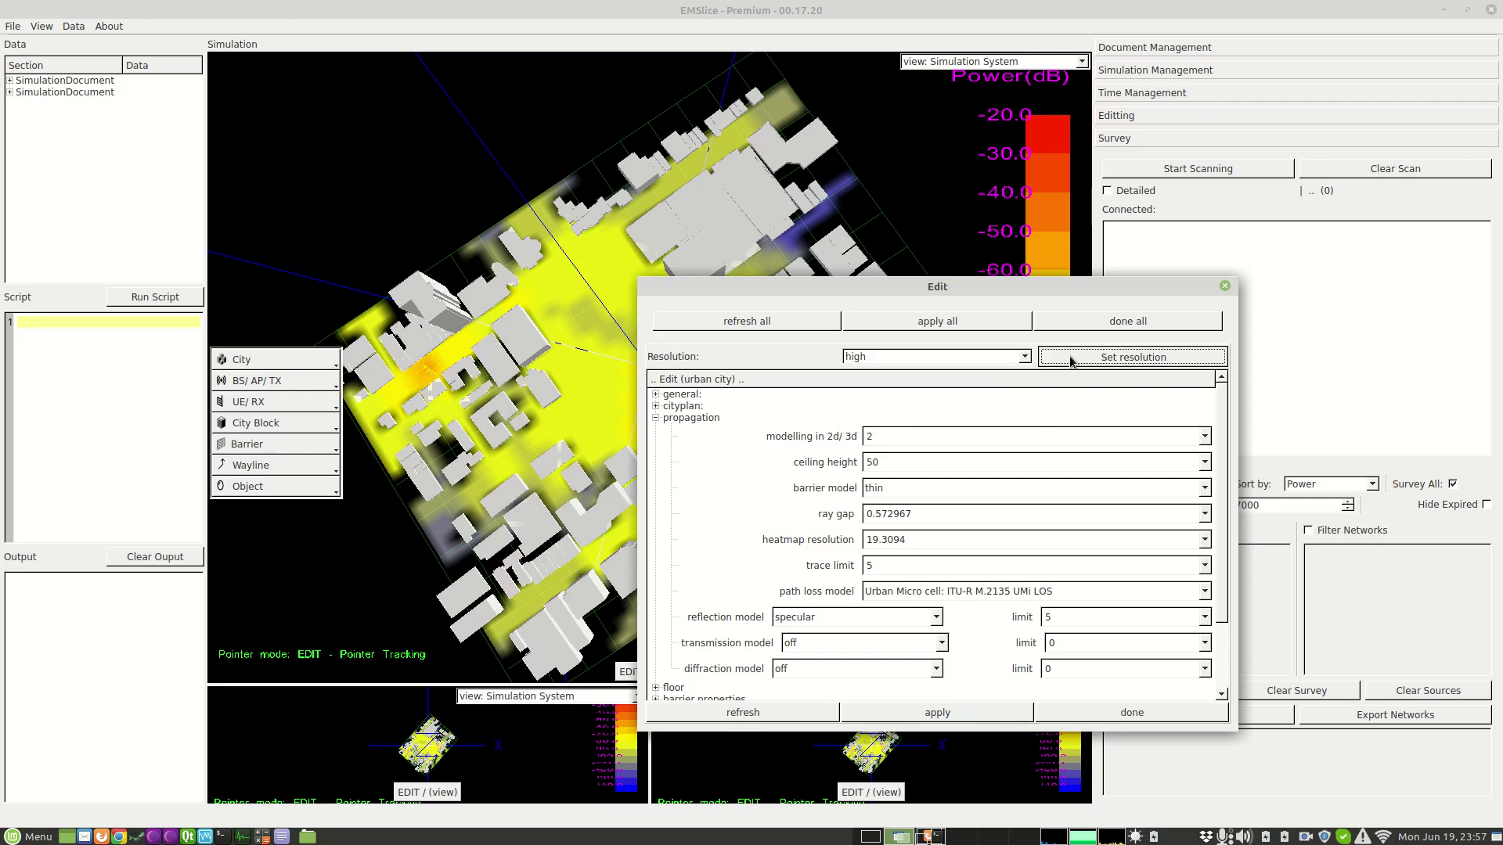
click(938, 517)
drag(922, 543, 849, 542)
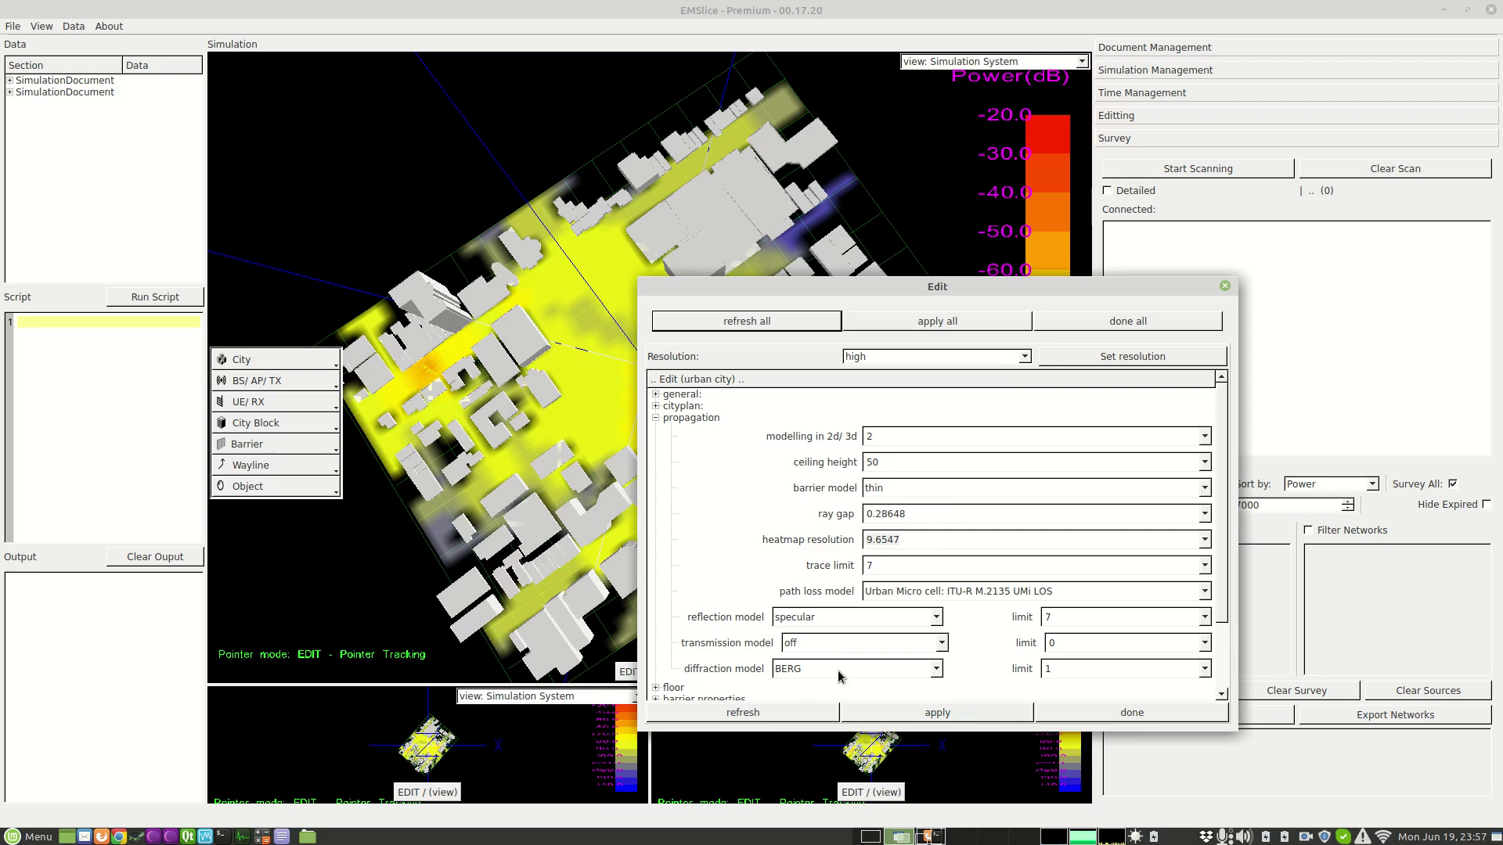
- Turn off the city's diffraction model and apply the propagation settings to recompute the heatmap
drag(875, 289, 1107, 351)
click(1102, 731)
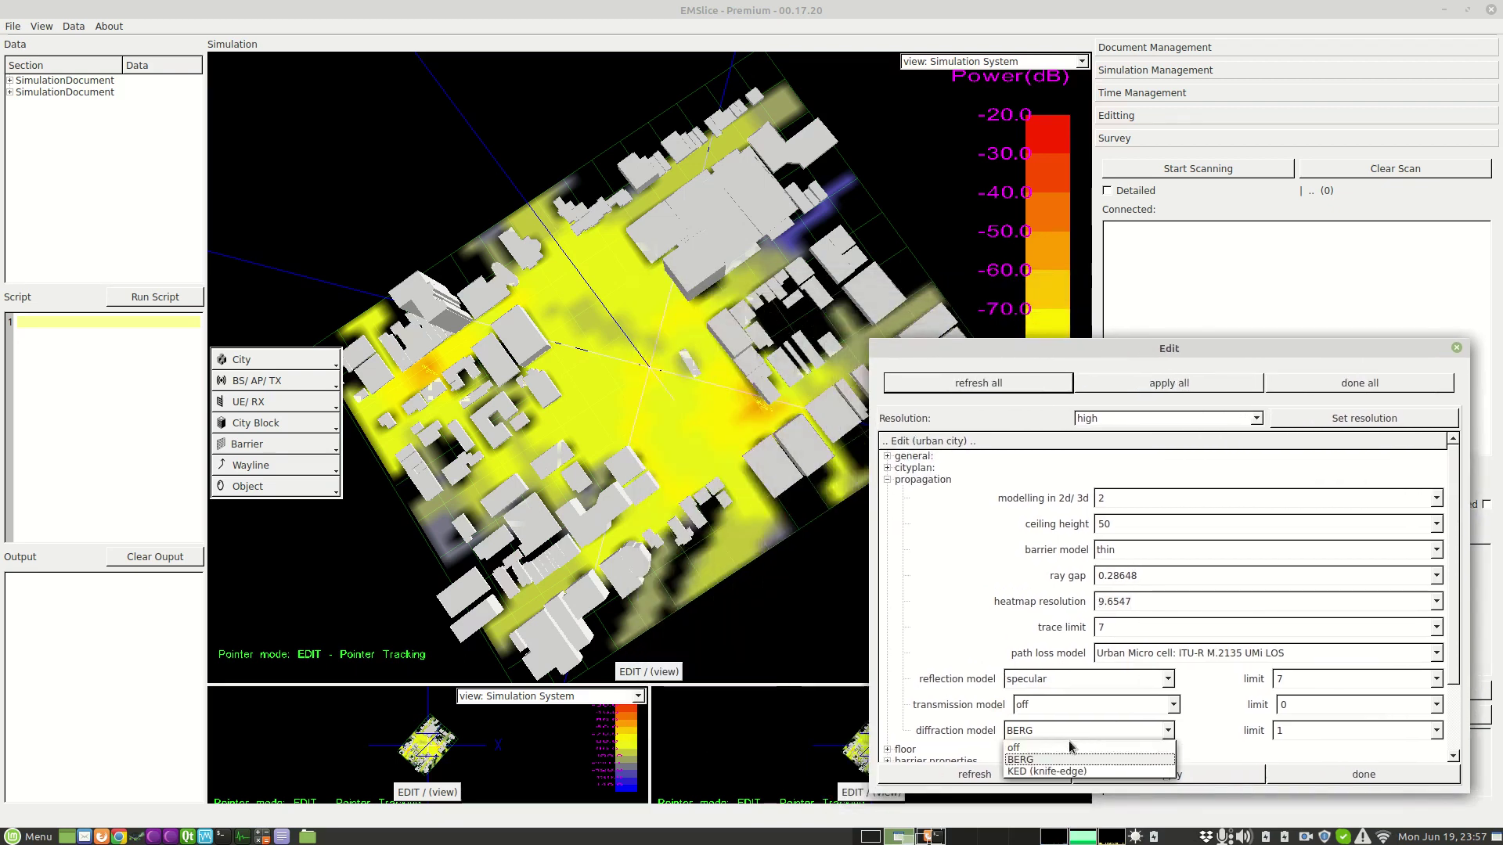
click(1057, 749)
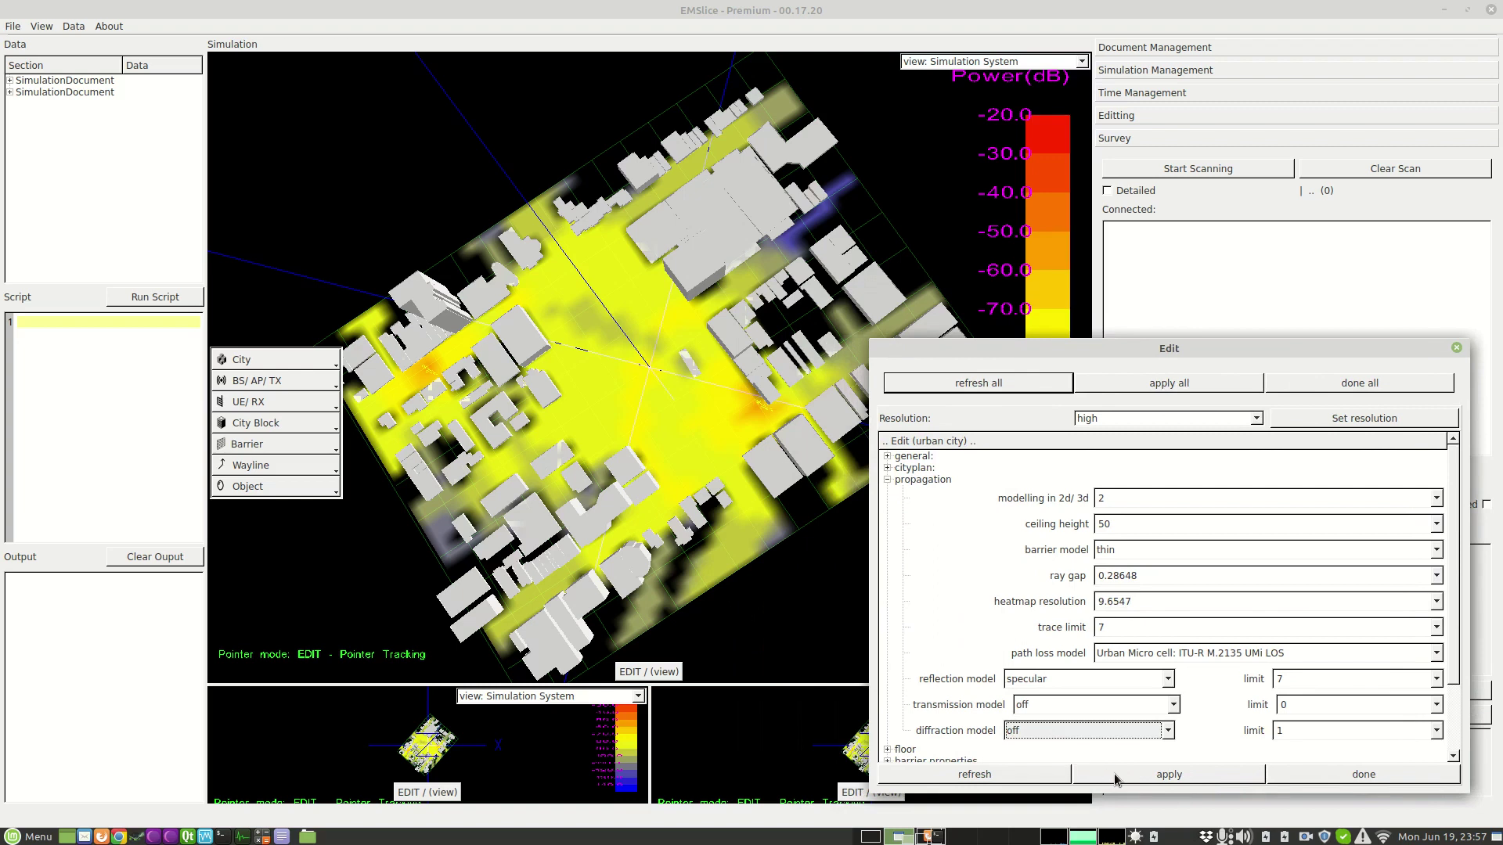
click(1117, 779)
click(1244, 591)
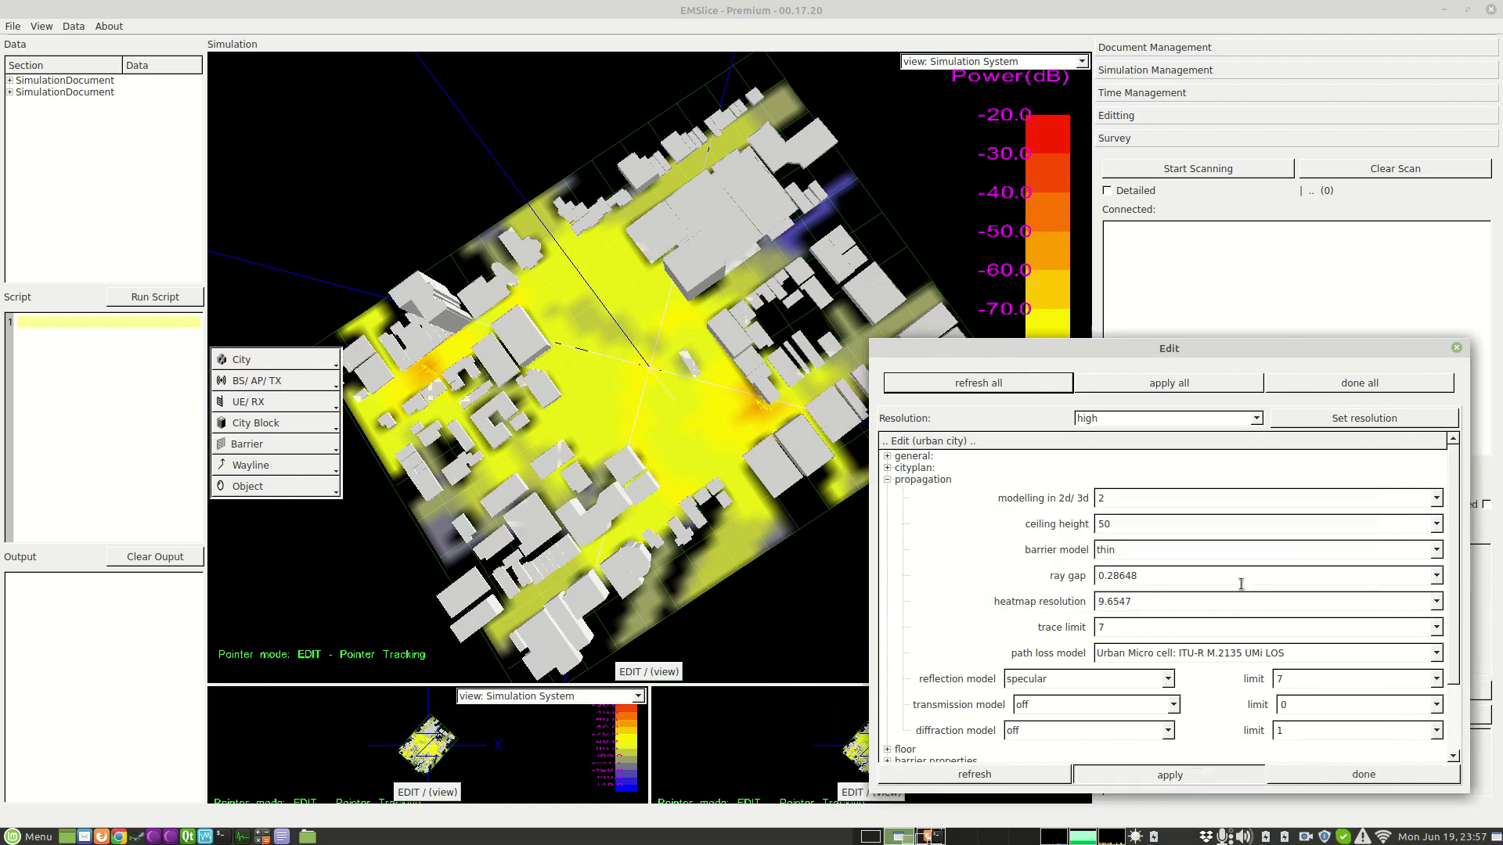
click(1187, 777)
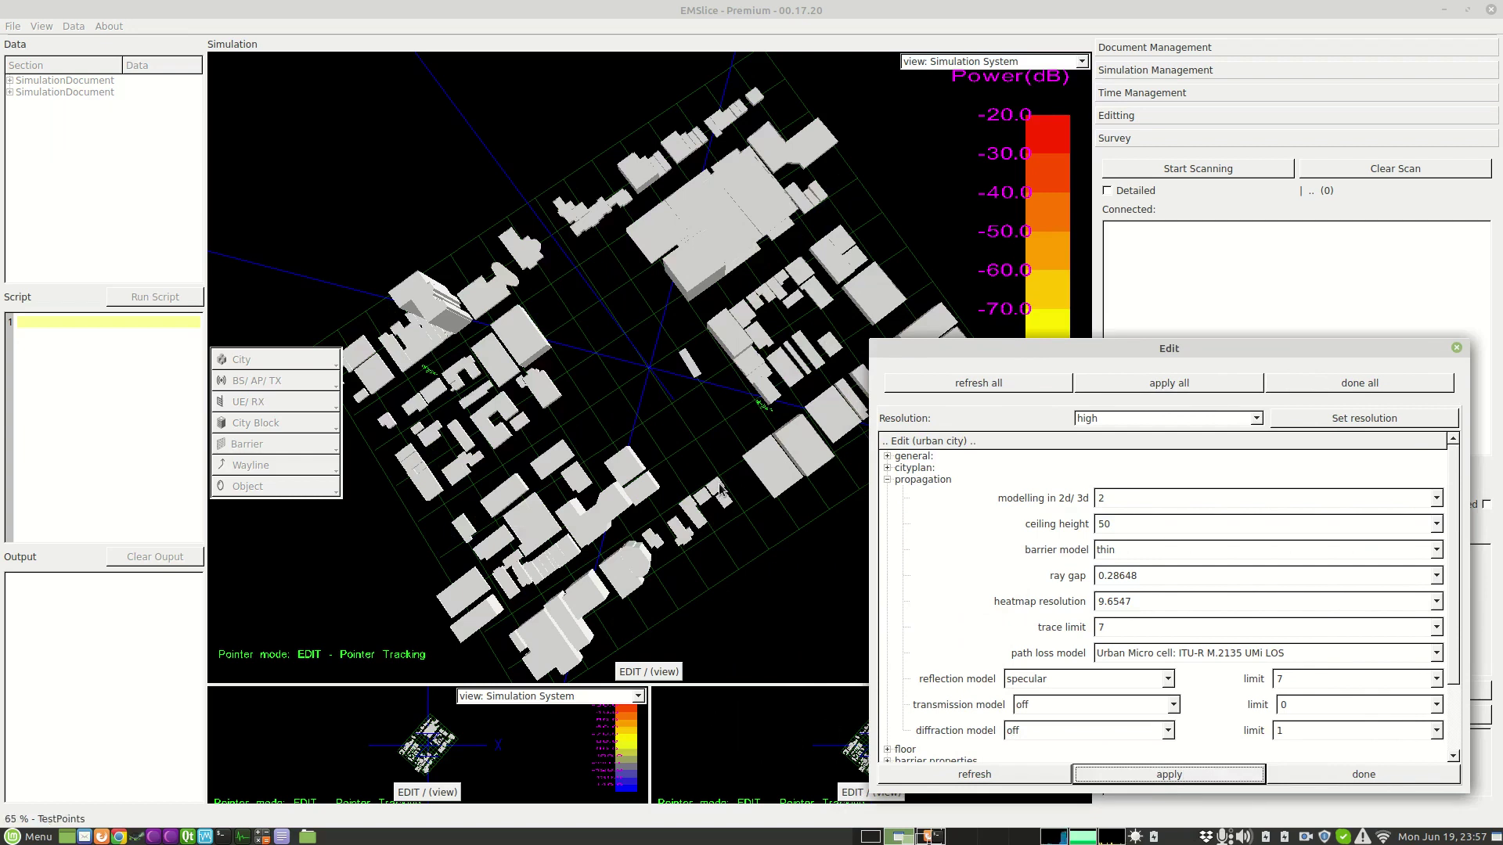
drag(879, 352, 1026, 345)
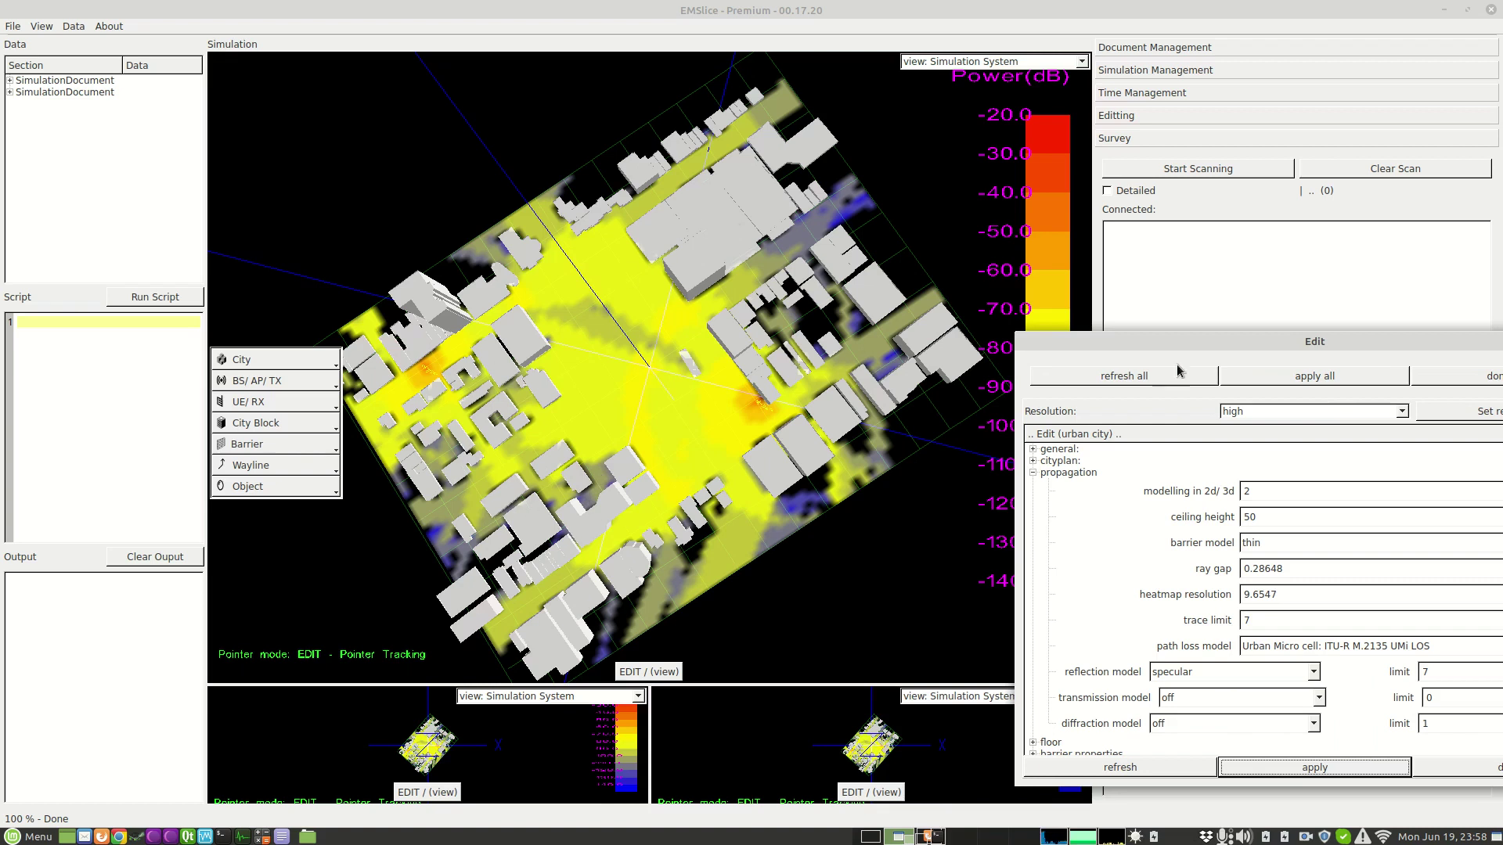
drag(1257, 343, 886, 298)
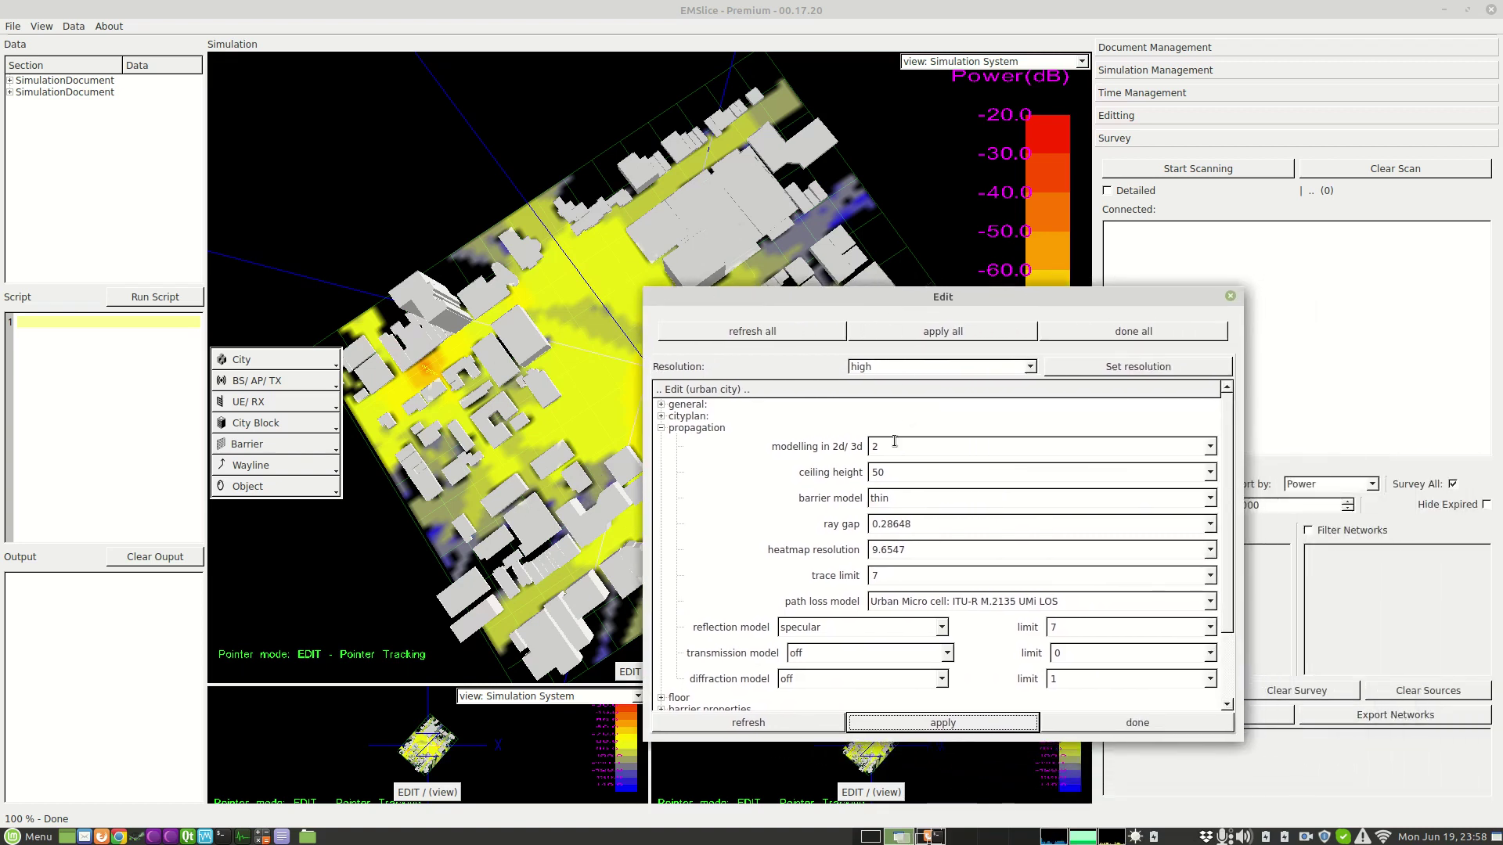
click(896, 447)
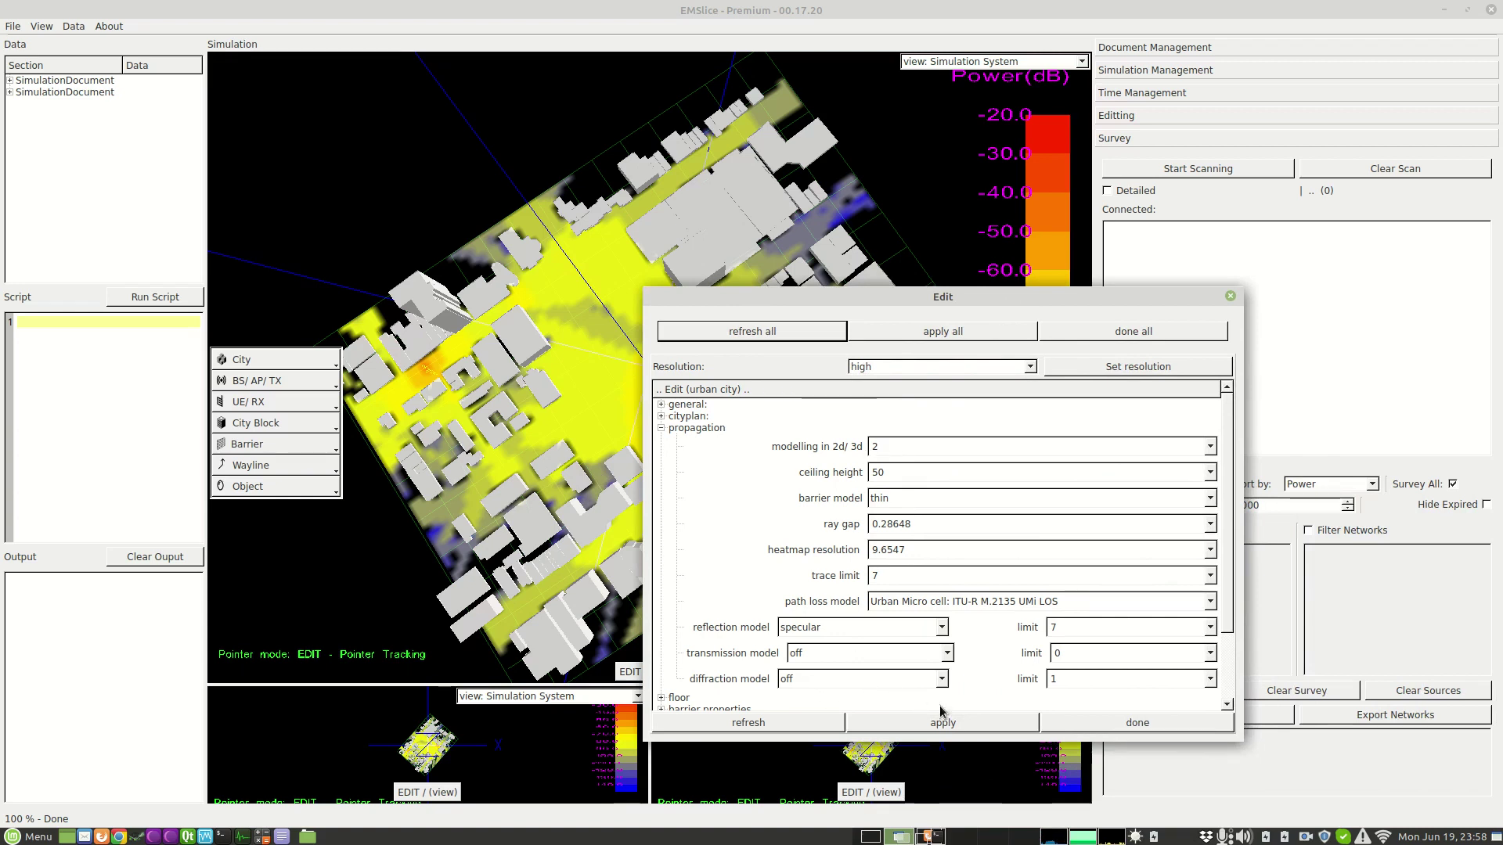
drag(1122, 296, 513, 359)
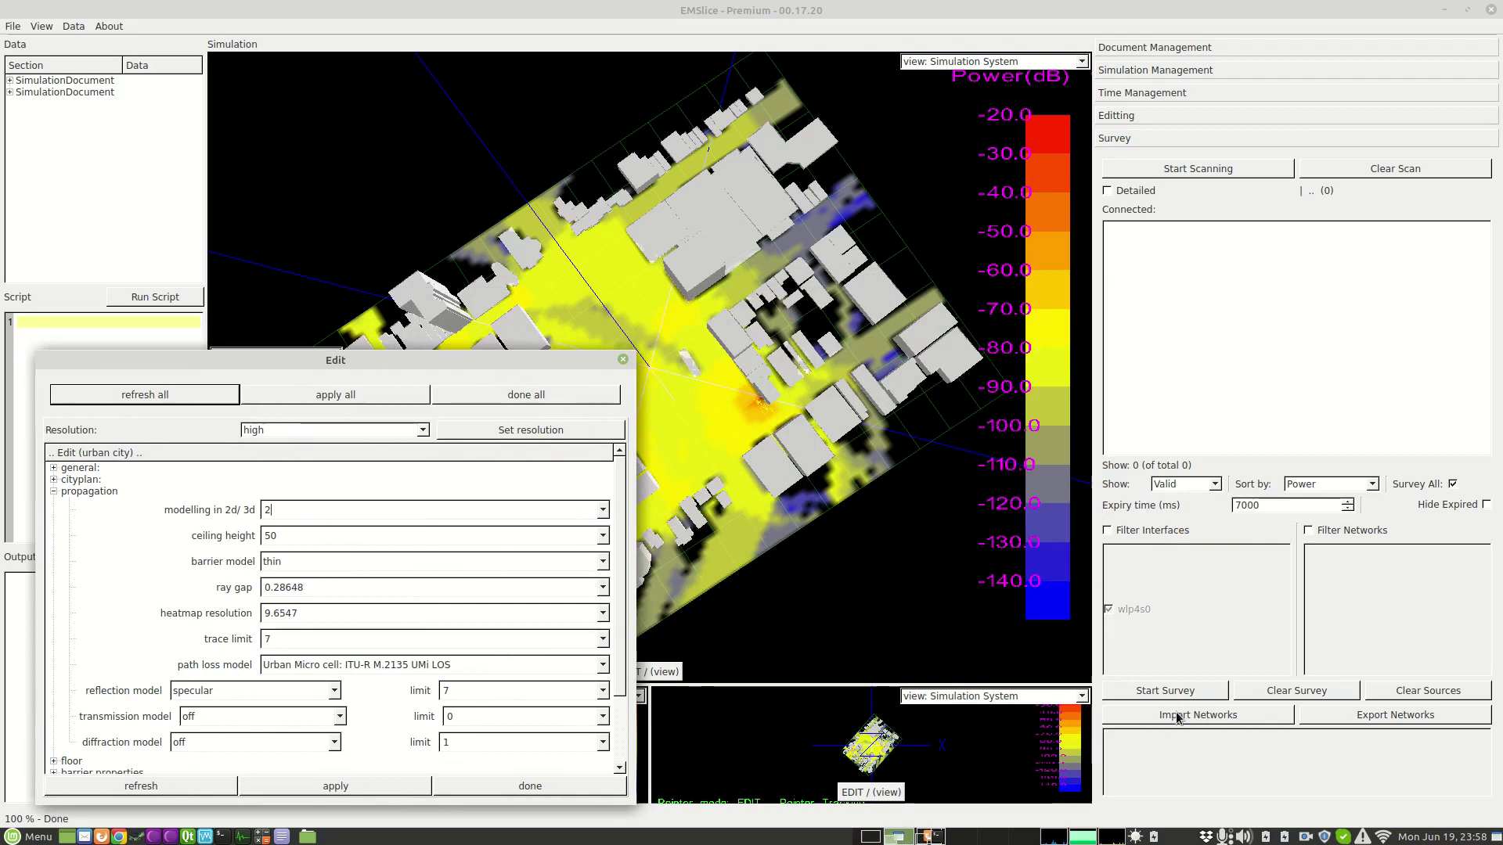
right_click(1306, 836)
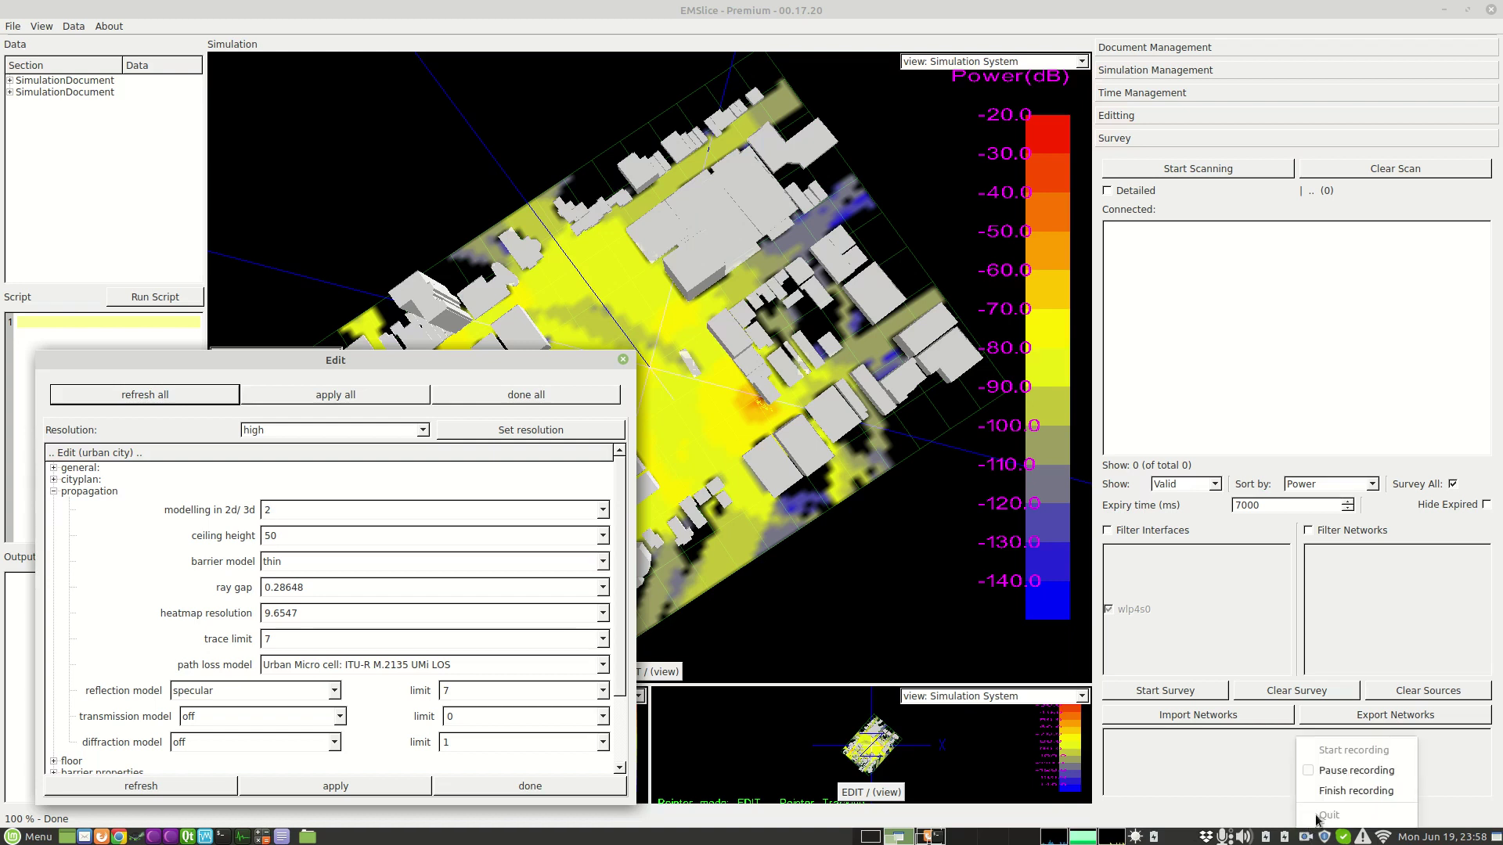